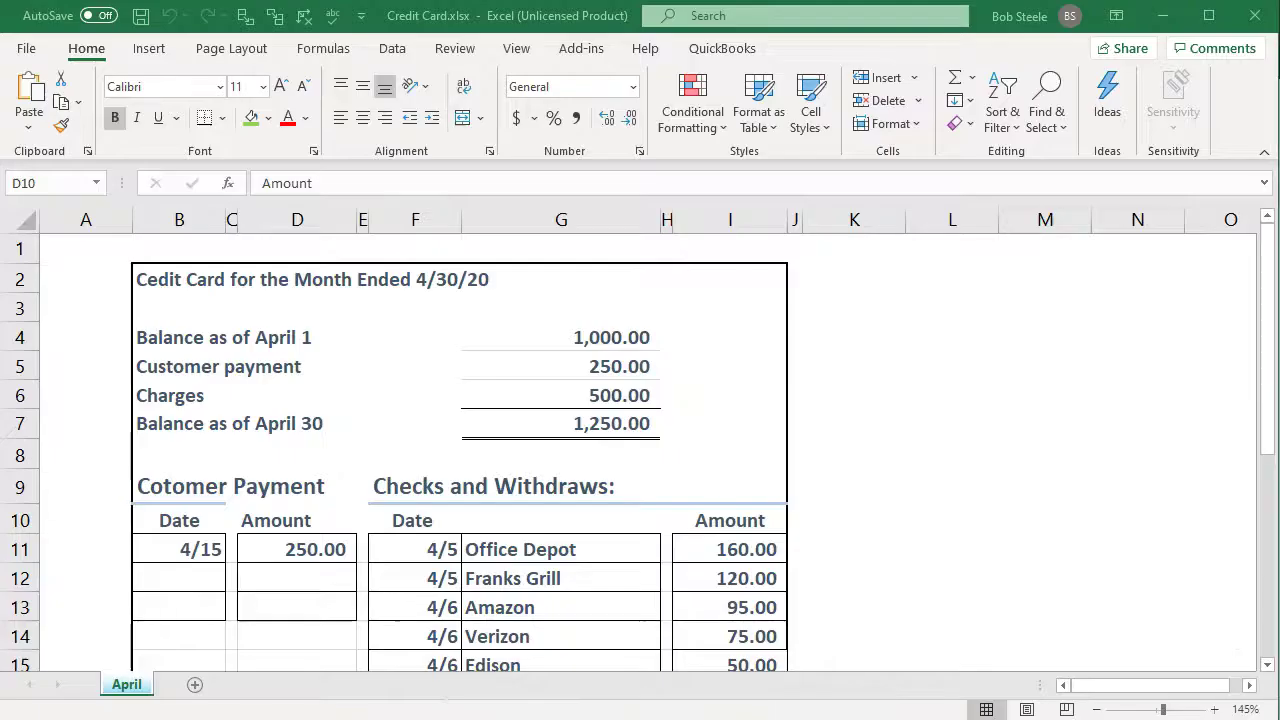
Examine the April credit card statement in Credit Card.xlsx: the balance summary, the customer payment and the listed charges
{"action": "left_click", "coordinate": [545, 700]}
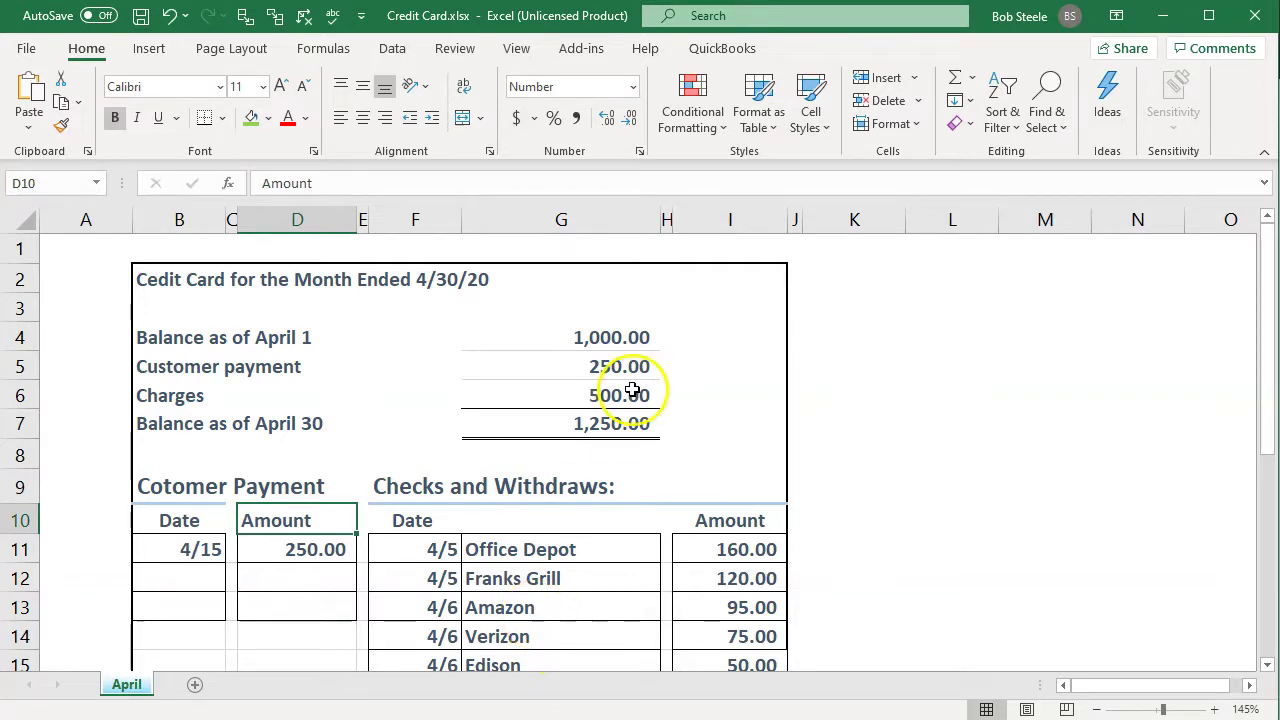
{"action": "left_click", "coordinate": [600, 337]}
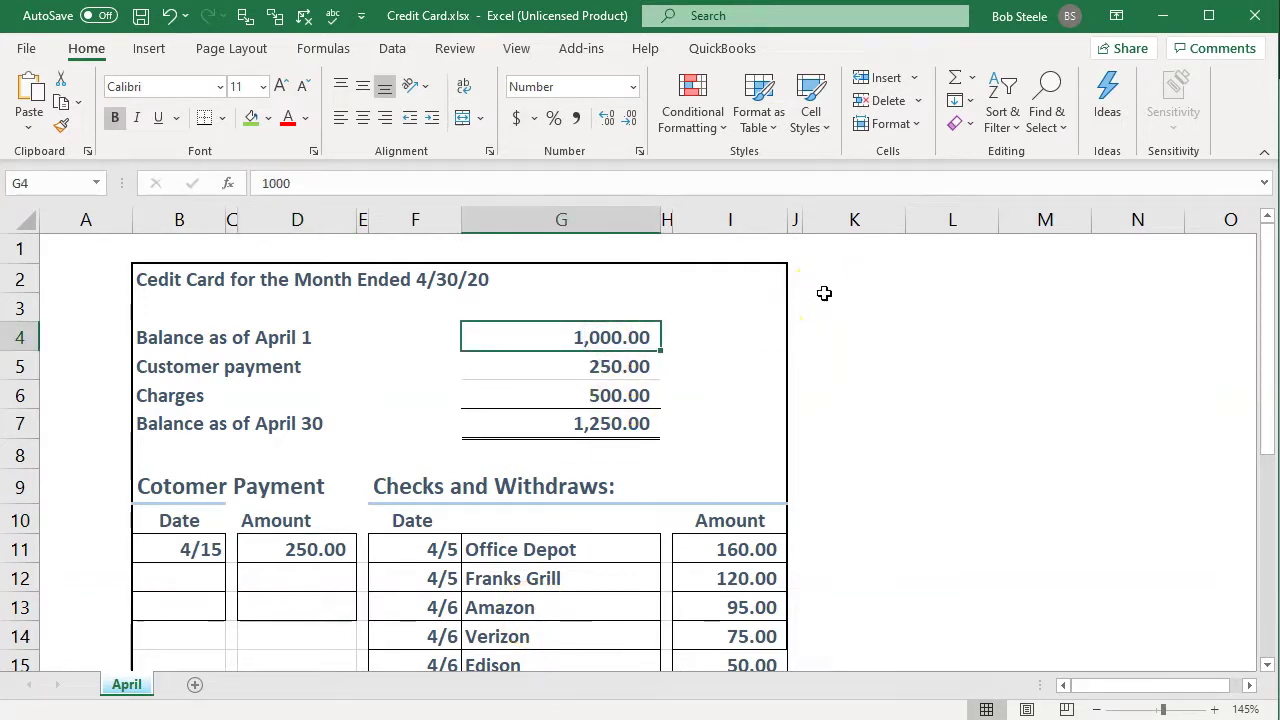
{"action": "key", "text": "Down"}
{"action": "key", "text": "Down"}
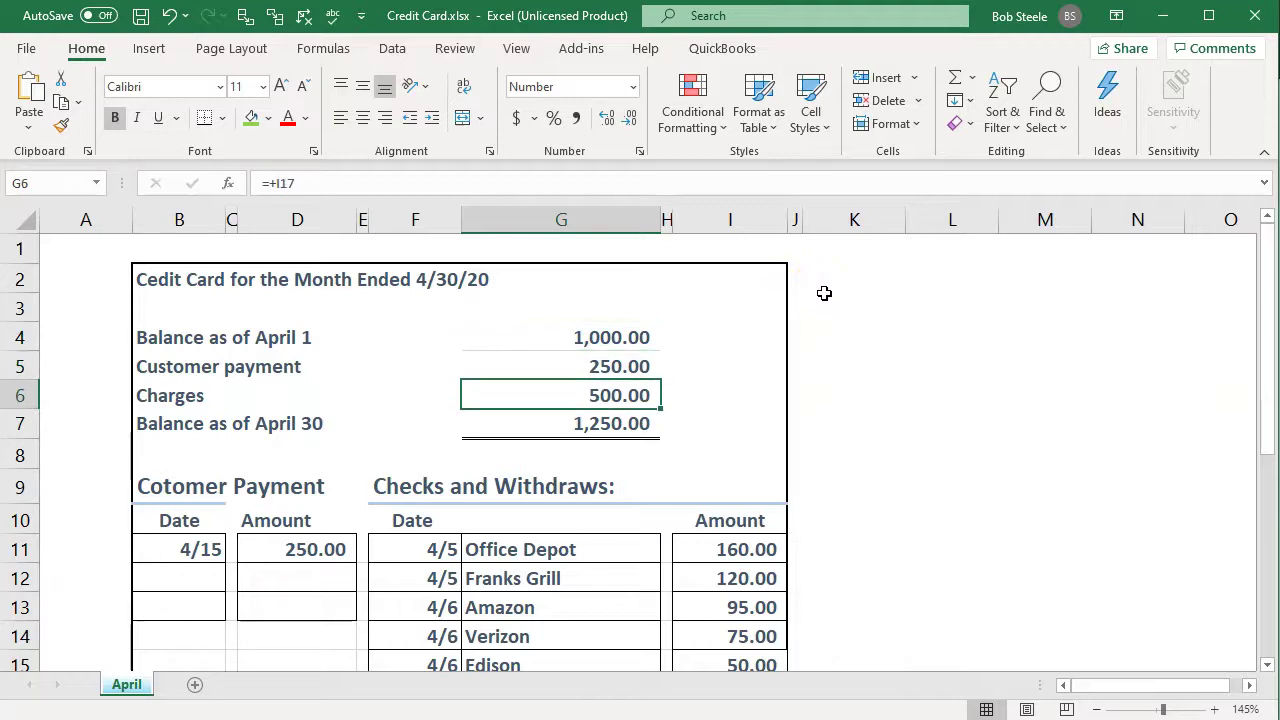
{"action": "key", "text": "Down"}
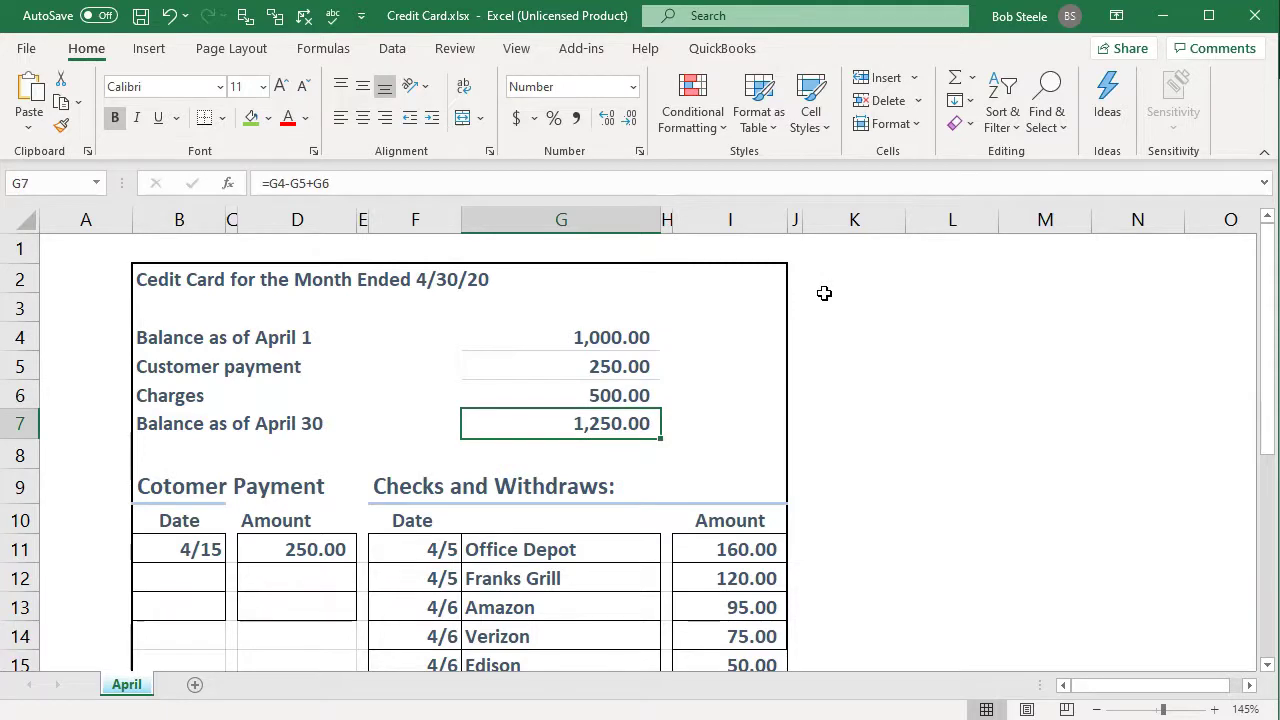
{"action": "scroll", "coordinate": [823, 291], "scroll_direction": "down", "scroll_amount": 3}
{"action": "scroll", "coordinate": [814, 329], "scroll_direction": "up", "scroll_amount": 1}
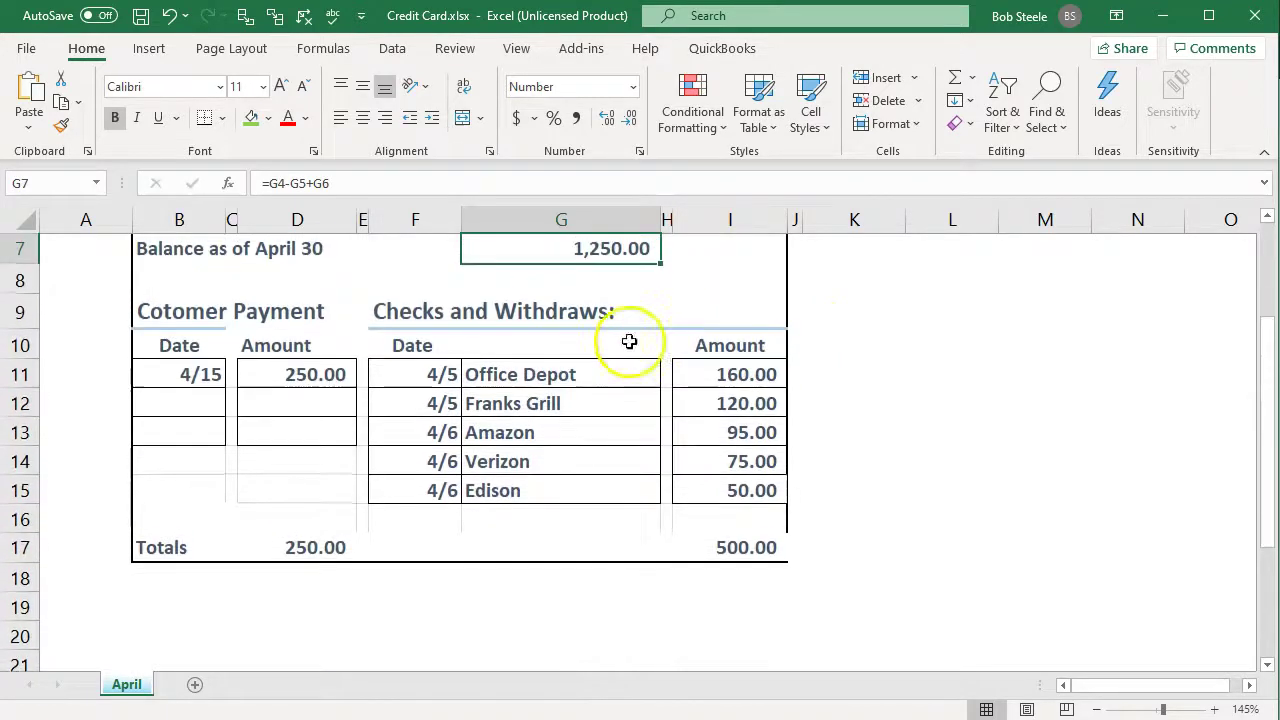
{"action": "left_click_drag", "start_coordinate": [443, 375], "coordinate": [714, 491]}
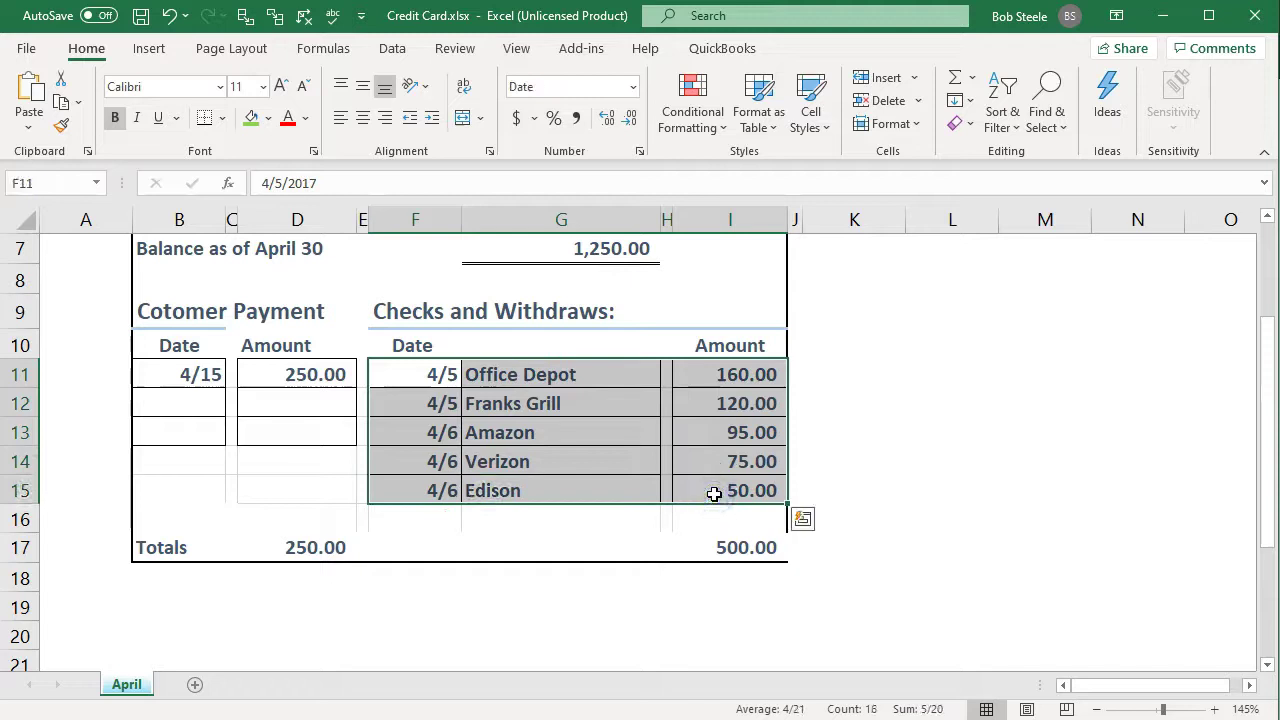
{"action": "left_click", "coordinate": [305, 376]}
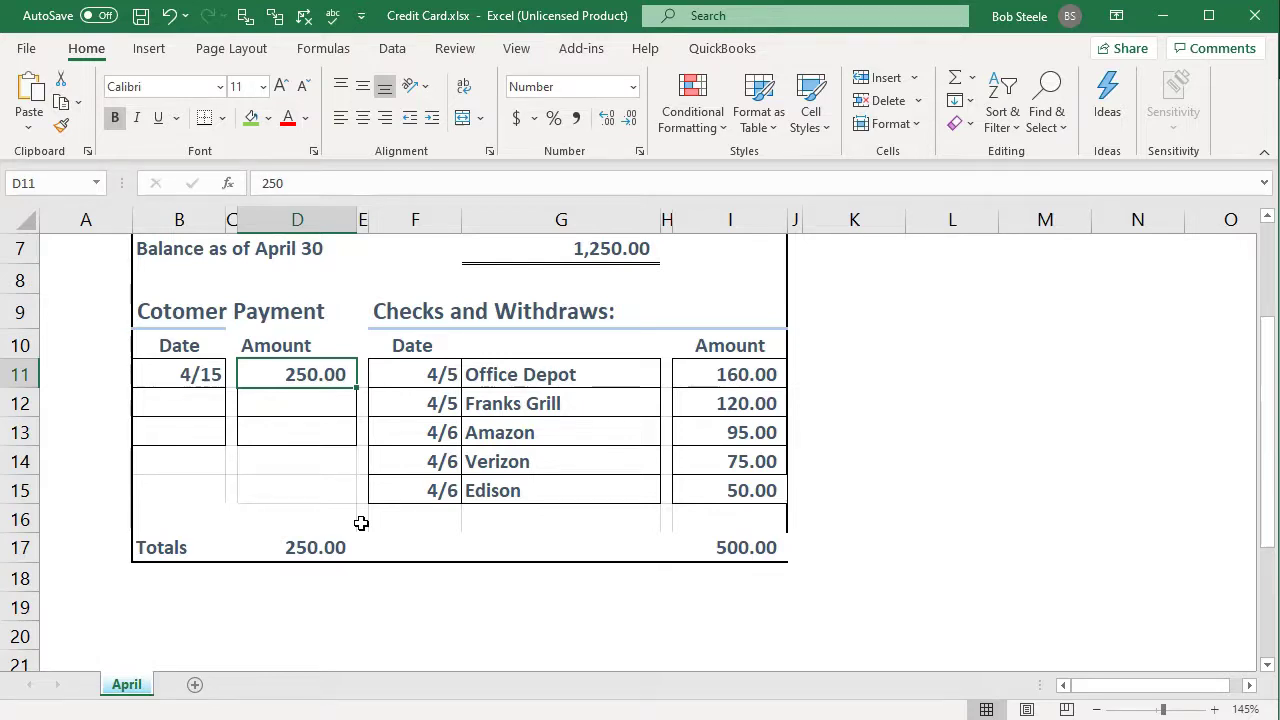
{"action": "scroll", "coordinate": [361, 523], "scroll_direction": "up", "scroll_amount": 2}
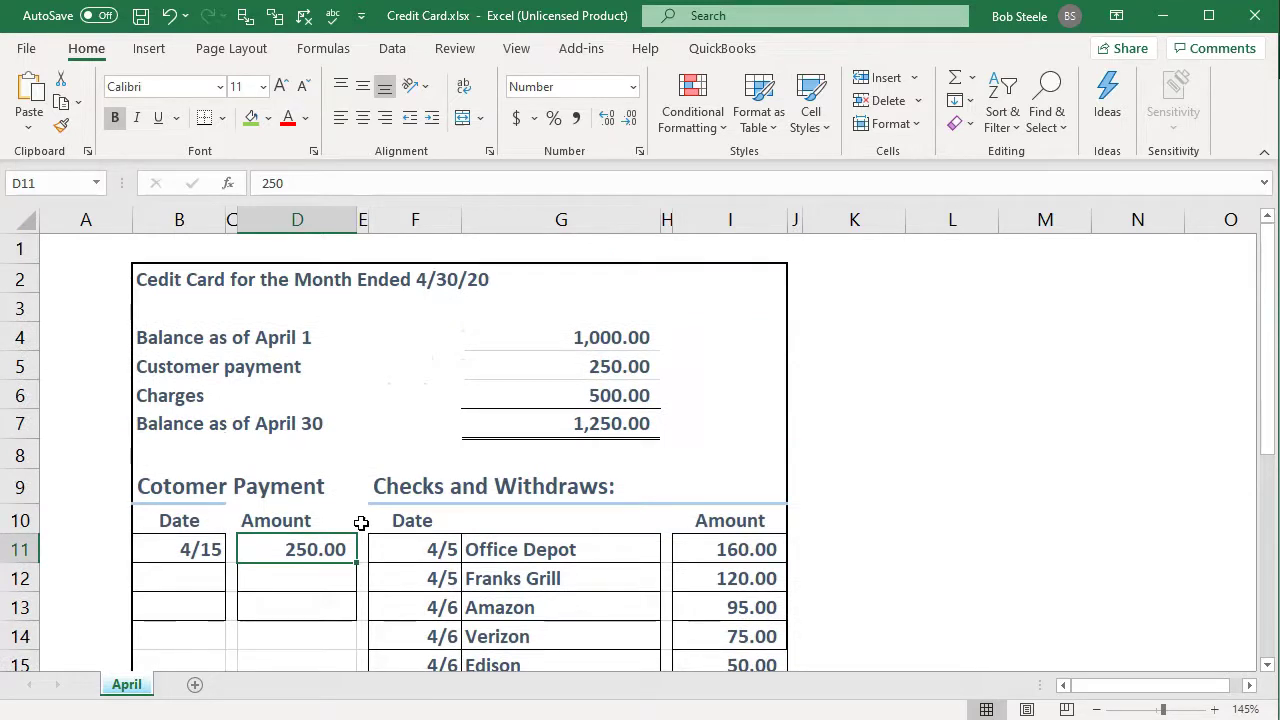
{"action": "scroll", "coordinate": [361, 523], "scroll_direction": "down", "scroll_amount": 1}
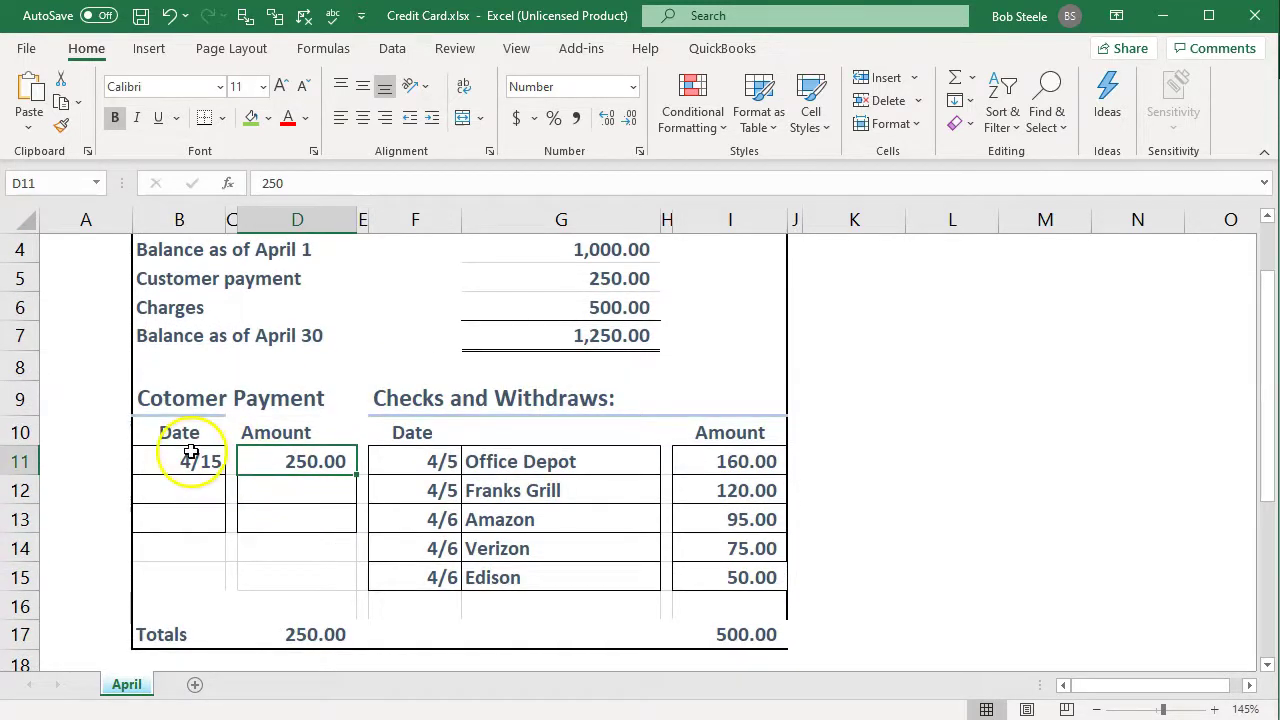
{"action": "left_click_drag", "start_coordinate": [190, 452], "coordinate": [708, 583]}
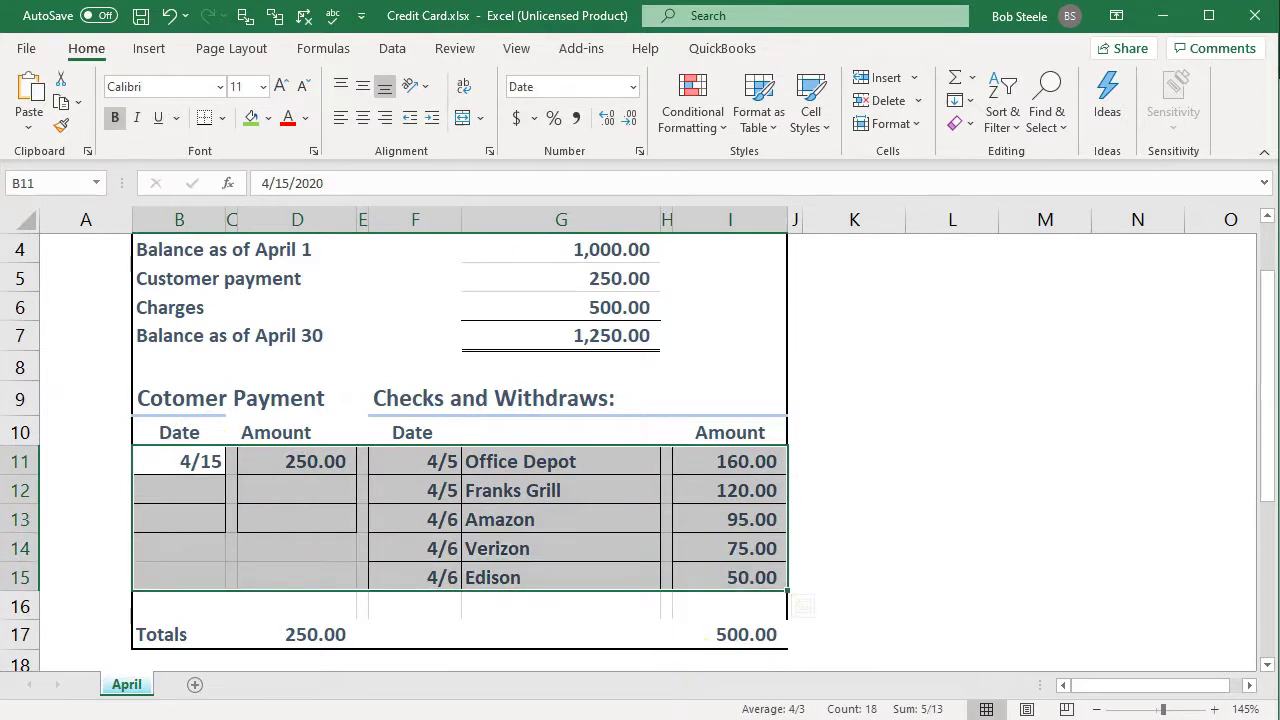
Switch to Credit Card Transactions.csv and examine its dates and descriptions and the signs of the payment and charge amounts
{"action": "left_click", "coordinate": [762, 697]}
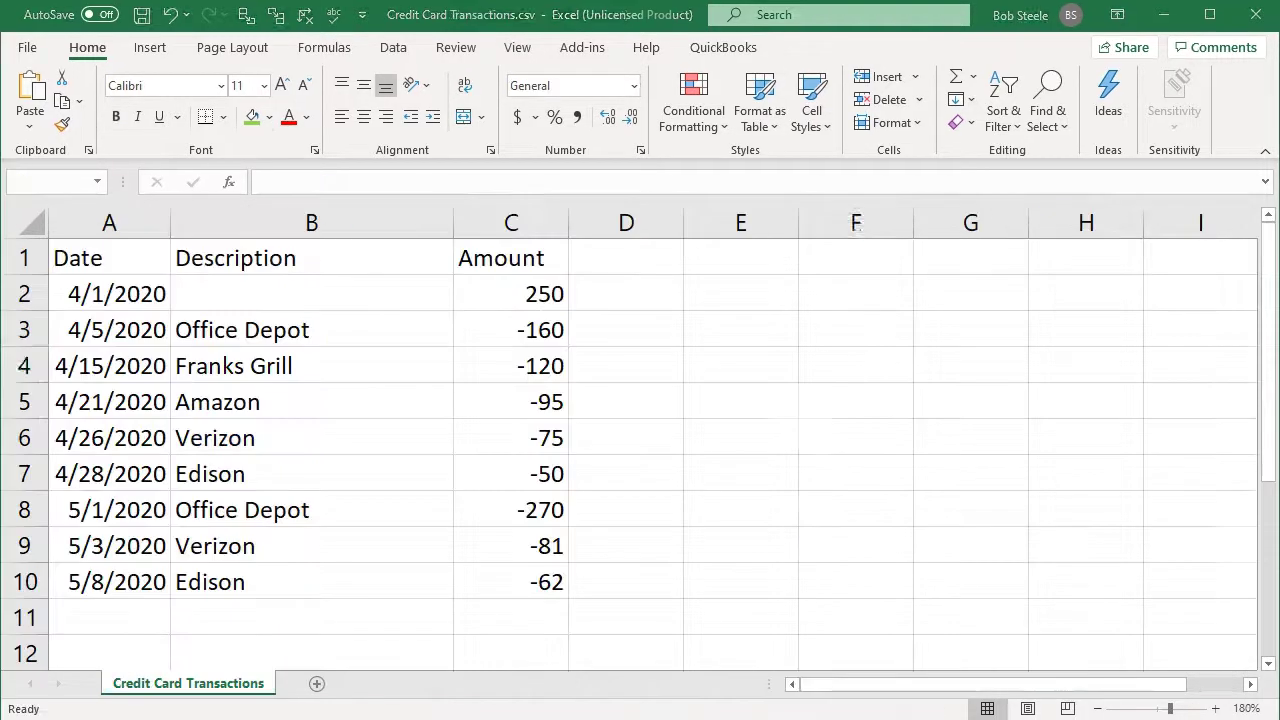
{"action": "left_click", "coordinate": [483, 486]}
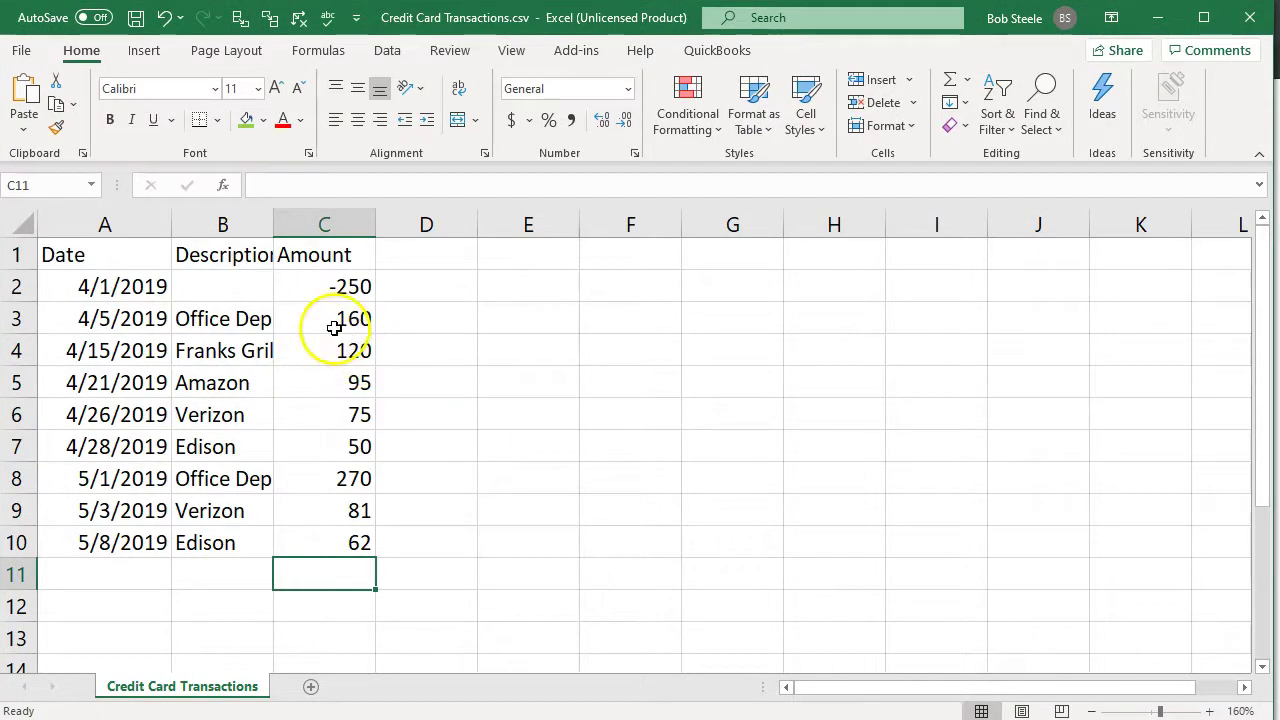
{"action": "left_click_drag", "start_coordinate": [334, 328], "coordinate": [293, 557]}
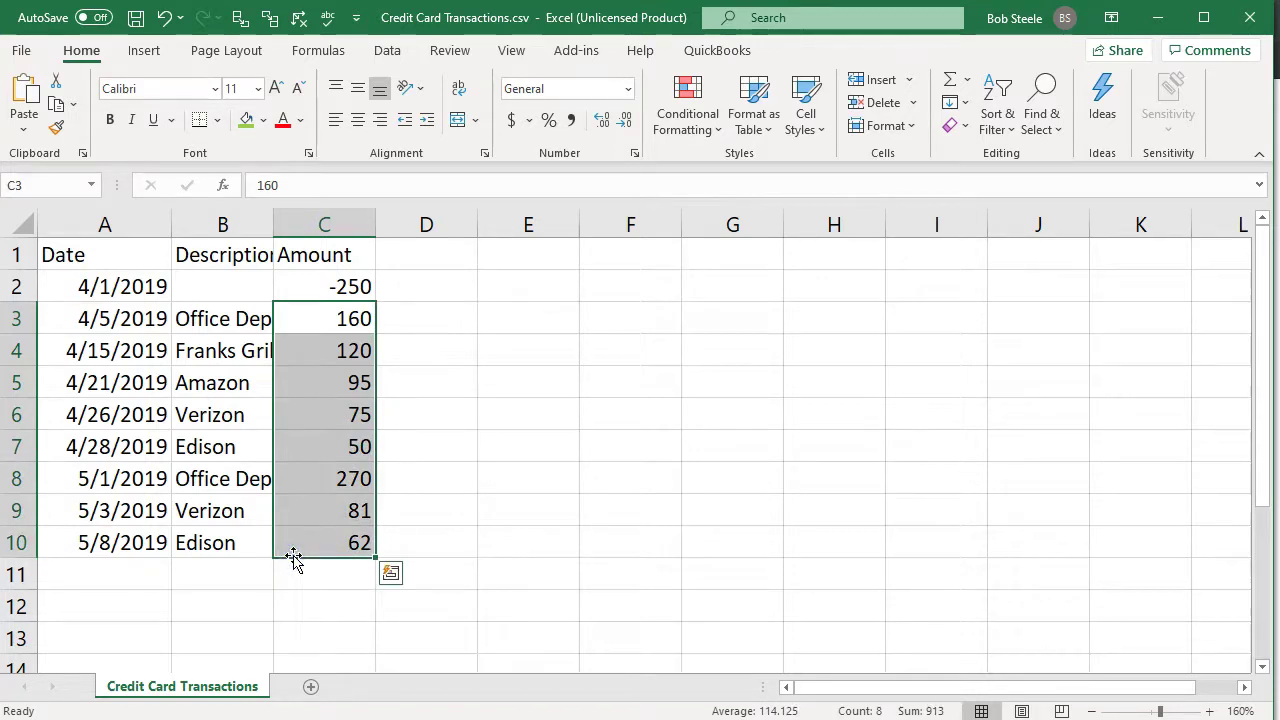
{"action": "left_click", "coordinate": [320, 287]}
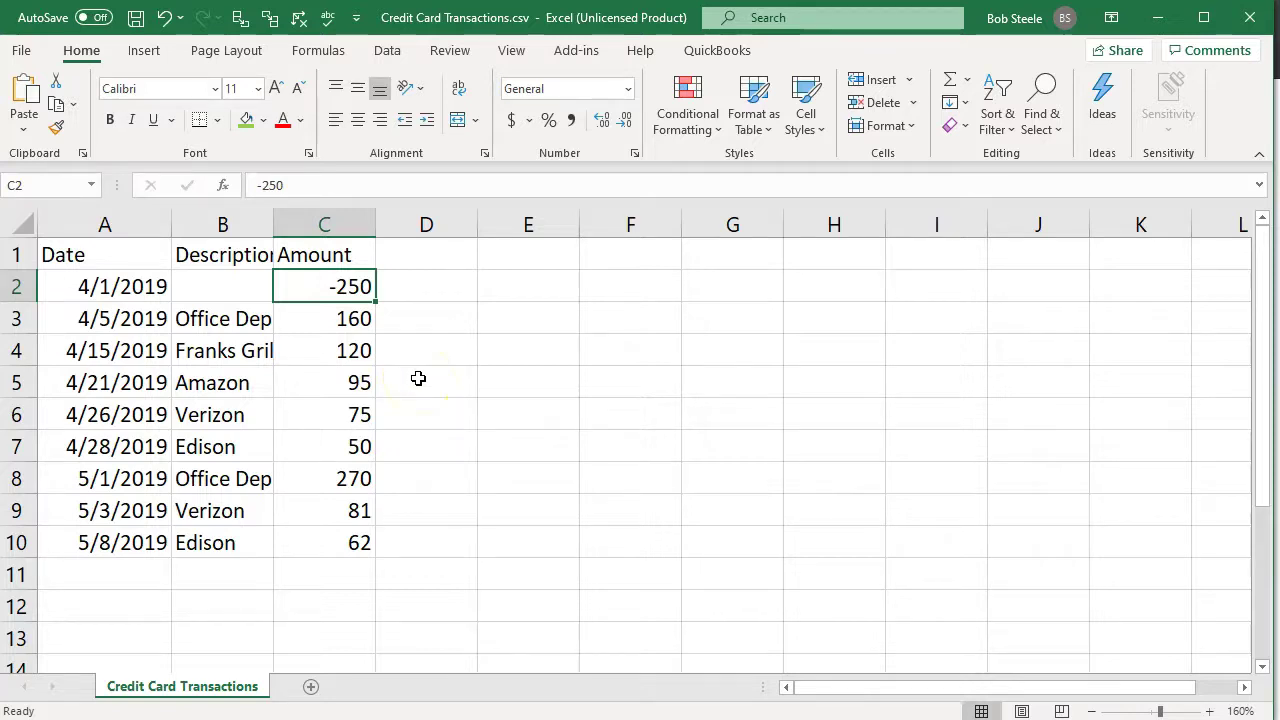
{"action": "left_click_drag", "start_coordinate": [343, 286], "coordinate": [337, 551]}
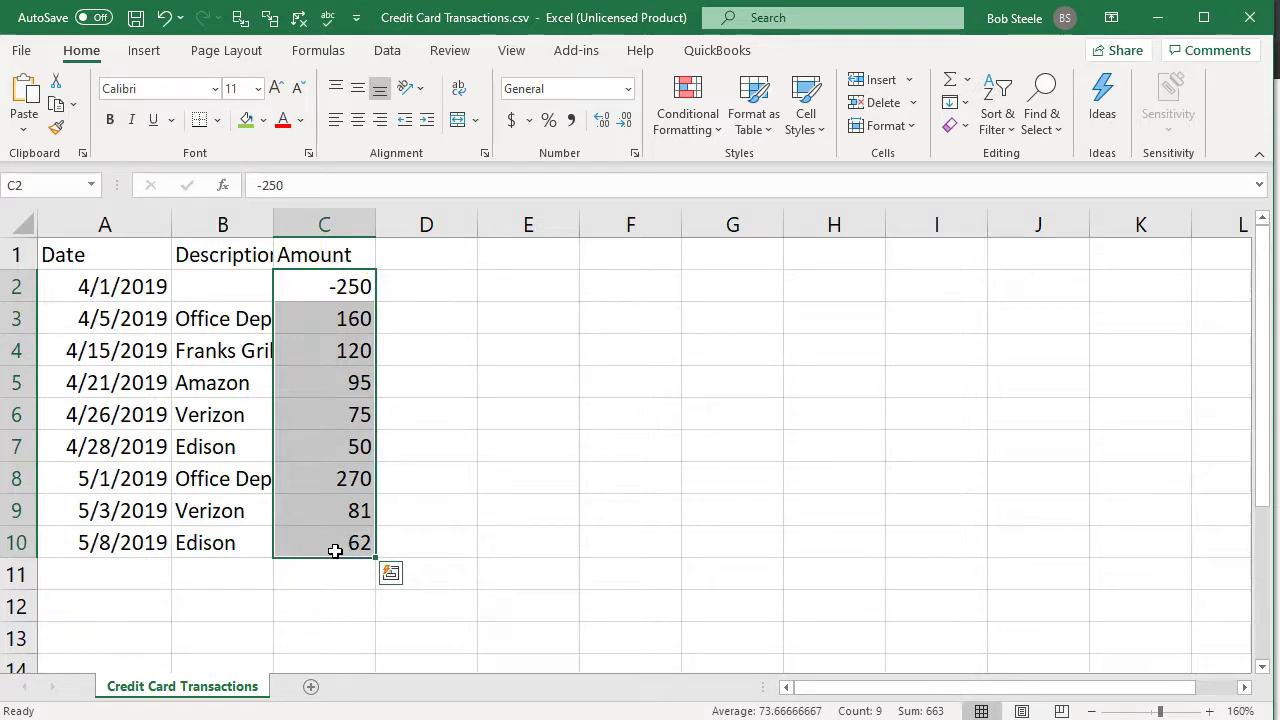
{"action": "left_click", "coordinate": [325, 566]}
{"action": "left_click_drag", "start_coordinate": [338, 330], "coordinate": [323, 540]}
{"action": "left_click", "coordinate": [328, 282]}
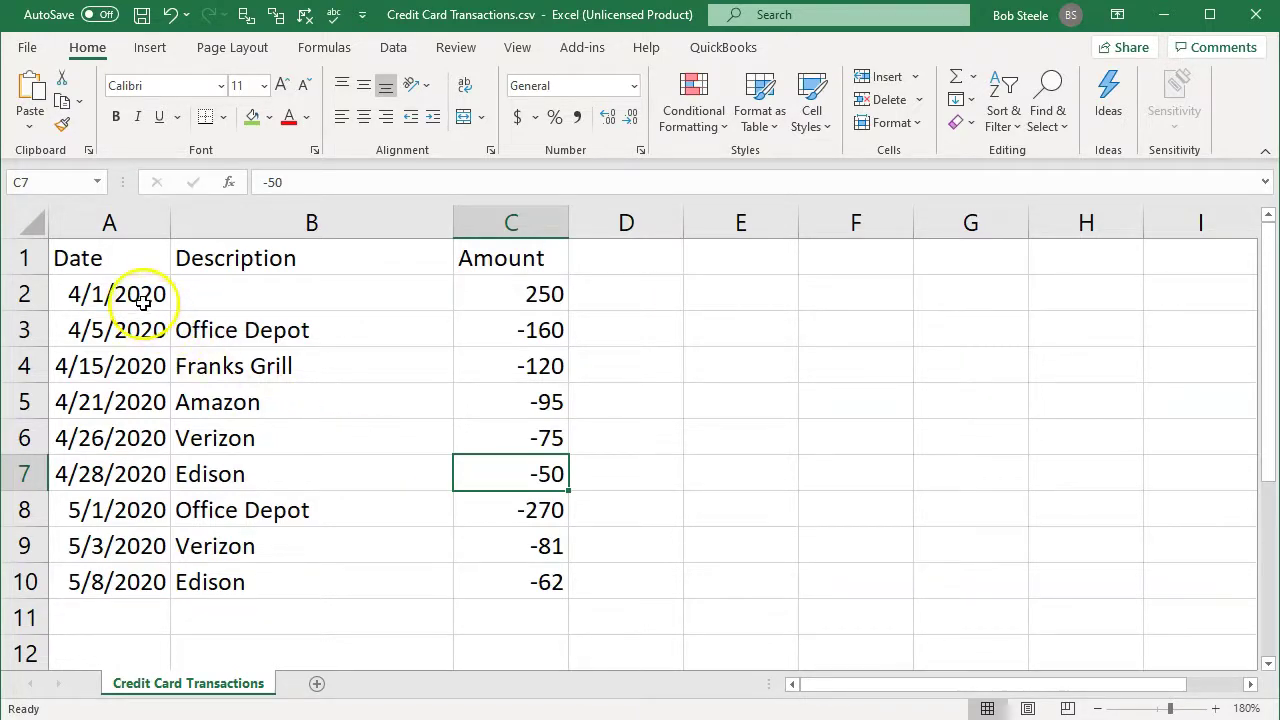
{"action": "left_click_drag", "start_coordinate": [143, 294], "coordinate": [200, 313]}
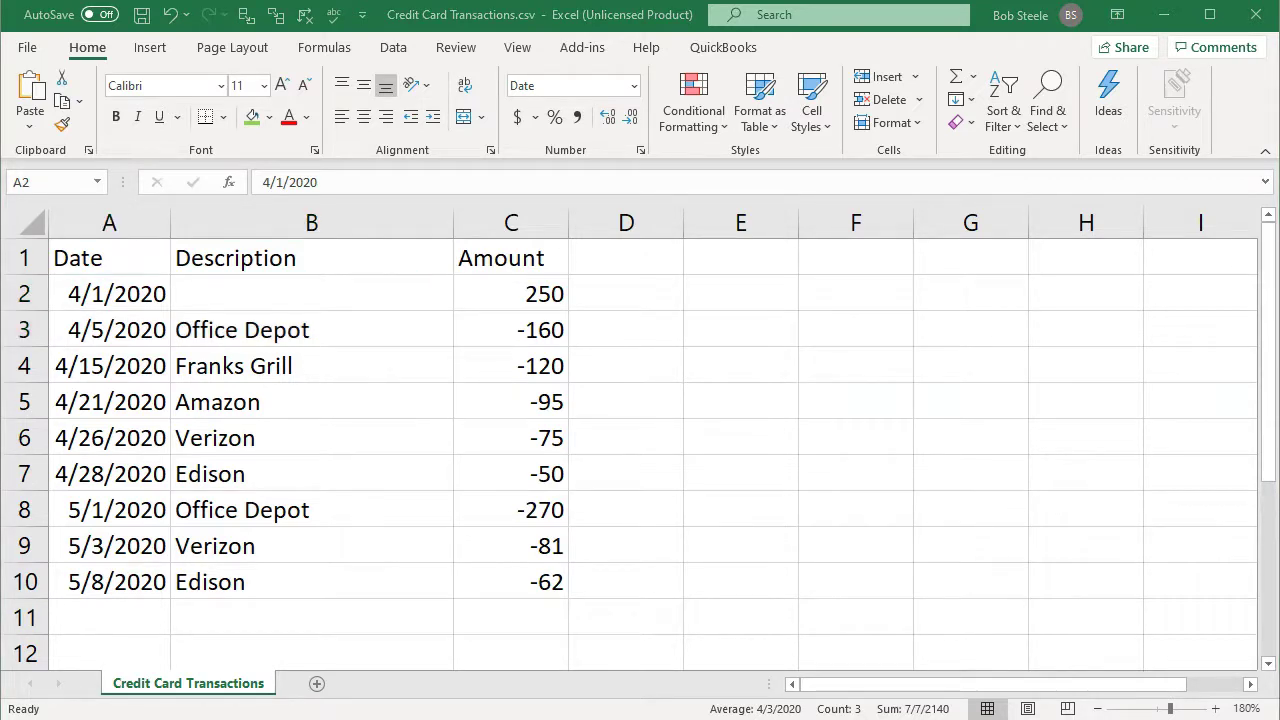
Switch to the Bank Feed Files folder in File Explorer and locate the Credit Card Transactions.csv file
{"action": "key", "text": "alt+Tab"}
{"action": "left_click_drag", "start_coordinate": [846, 49], "coordinate": [766, 37]}
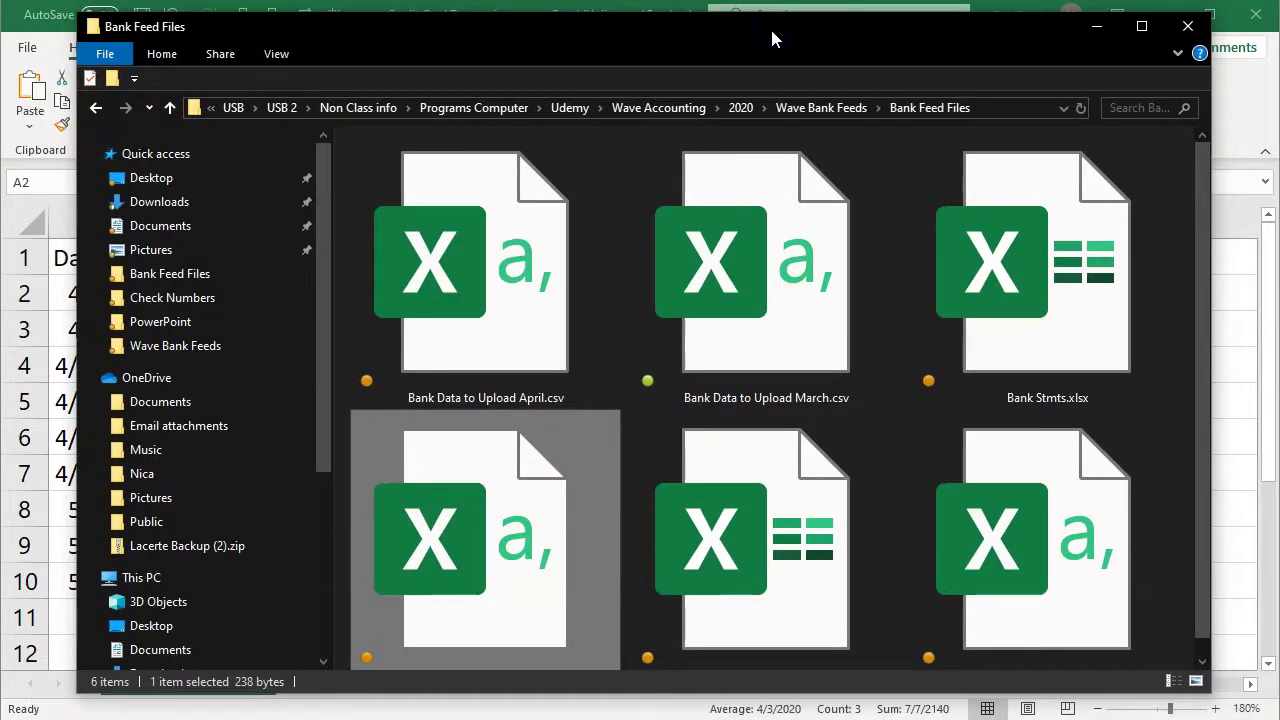
{"action": "scroll", "coordinate": [827, 332], "scroll_direction": "down", "scroll_amount": 1}
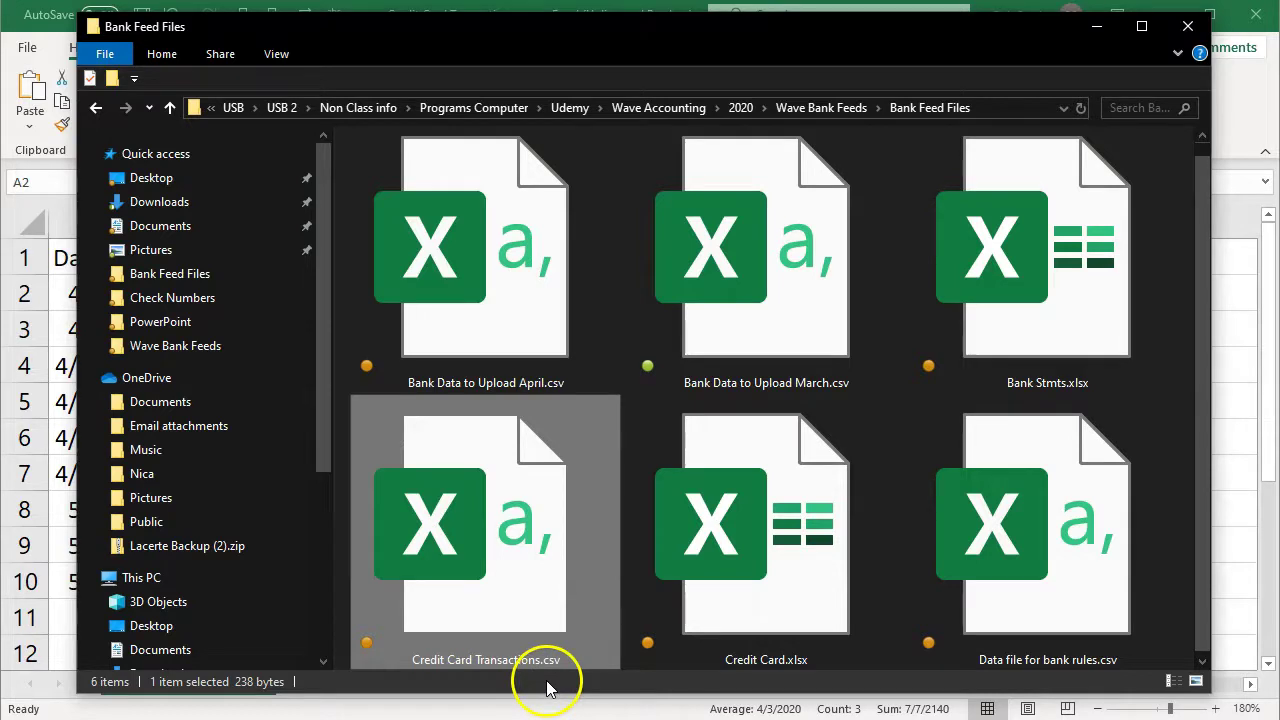
{"action": "left_click_drag", "start_coordinate": [531, 34], "coordinate": [1279, 34]}
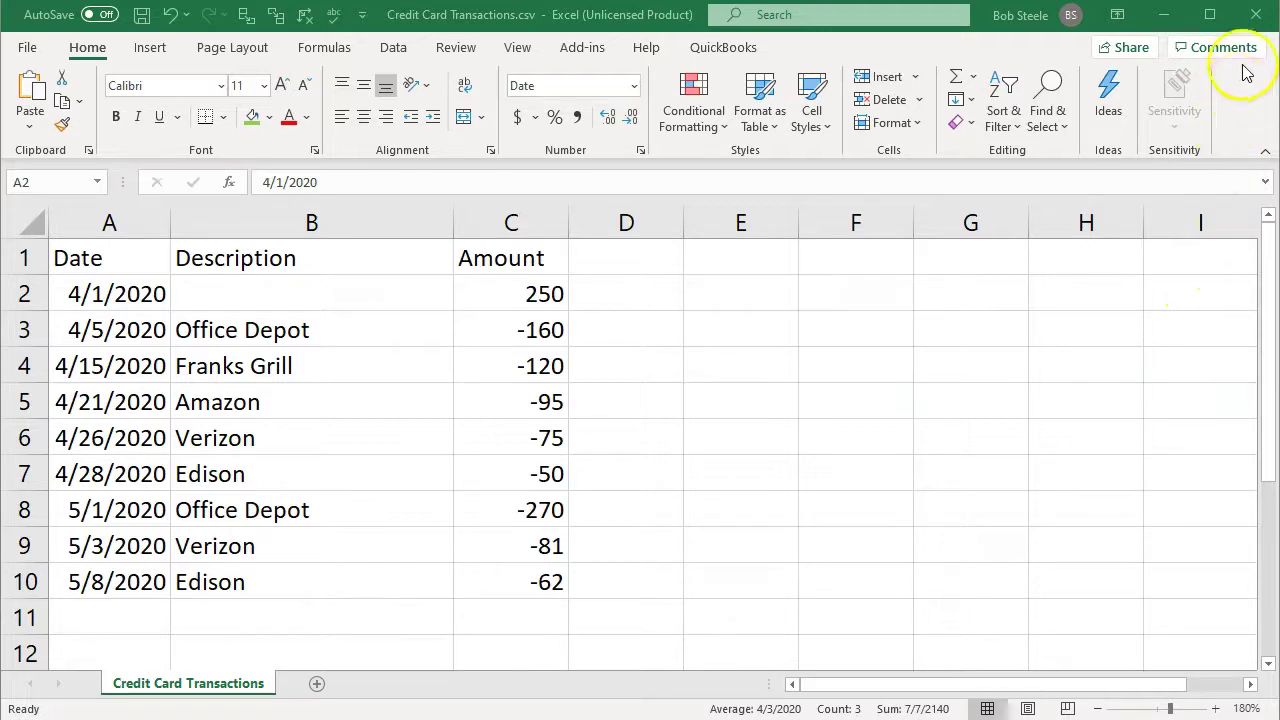
Close Credit Card Transactions.csv with its changes saved, and switch from the Credit Card.xlsx workbook to Wave in the browser
{"action": "left_click", "coordinate": [1255, 14]}
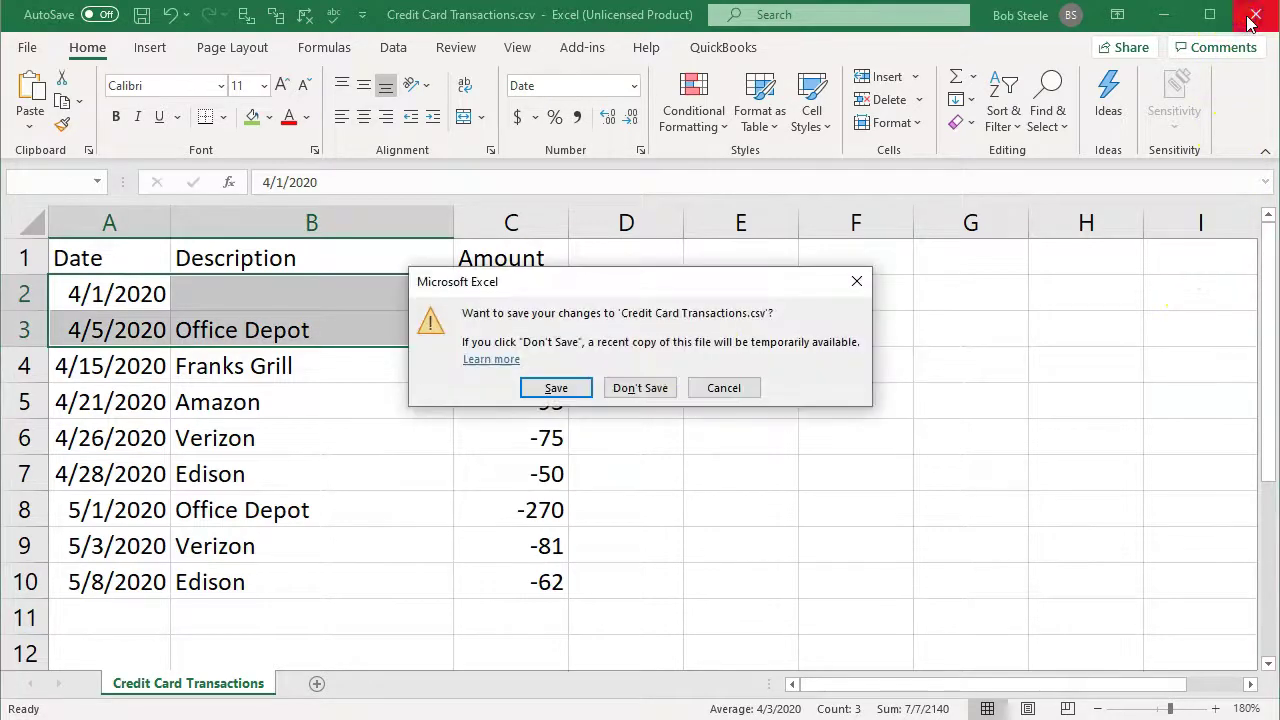
{"action": "left_click", "coordinate": [560, 389]}
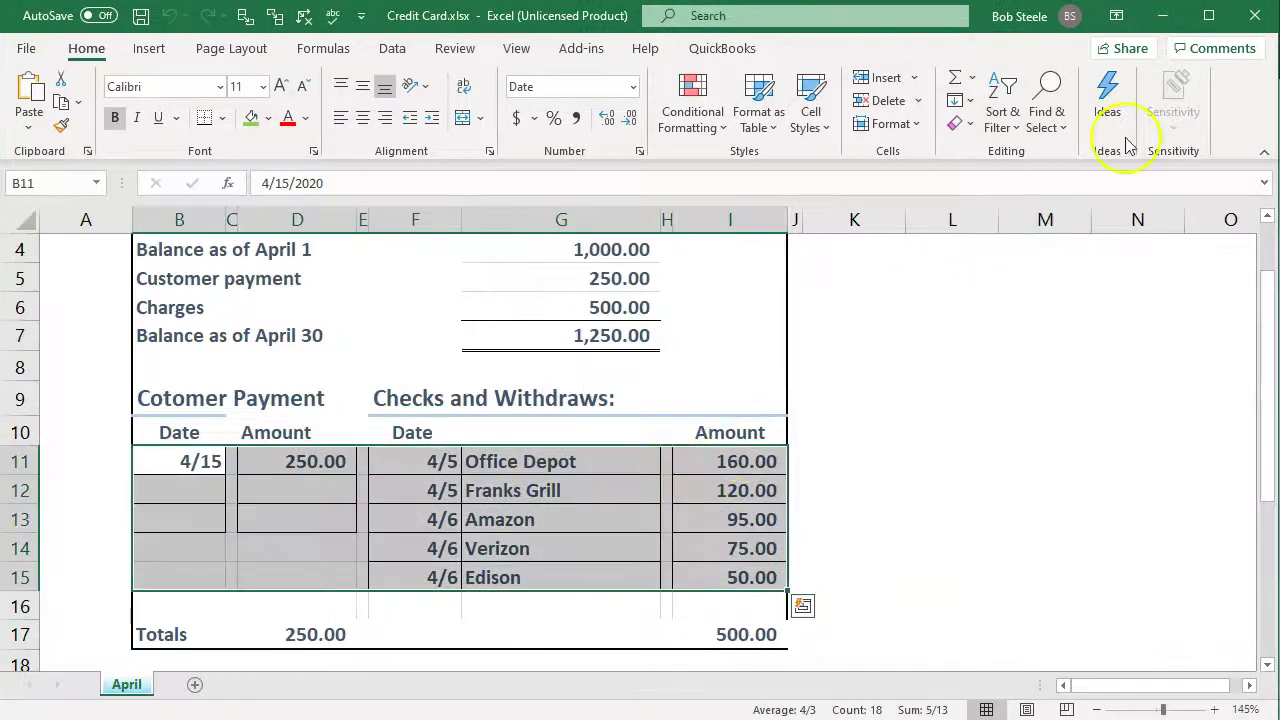
{"action": "left_click", "coordinate": [1164, 16]}
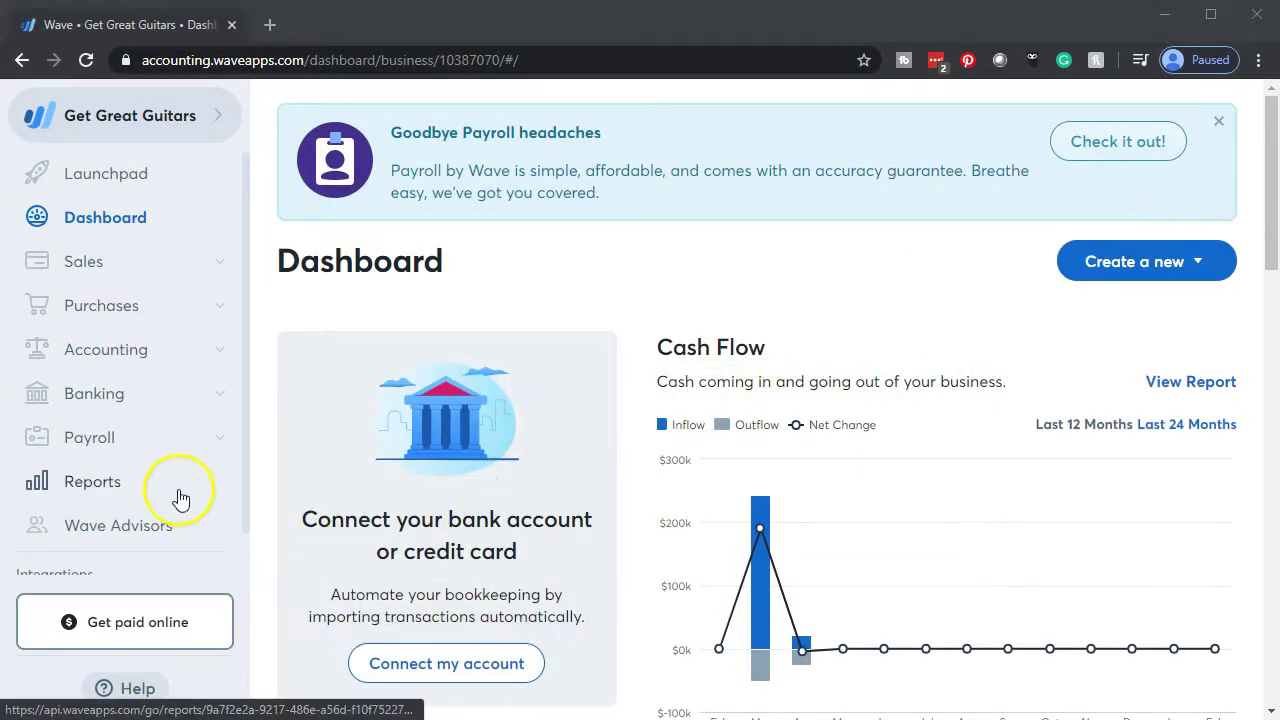
Open the Liabilities & Credit Cards accounts in Wave's Chart of Accounts
{"action": "left_click", "coordinate": [130, 381]}
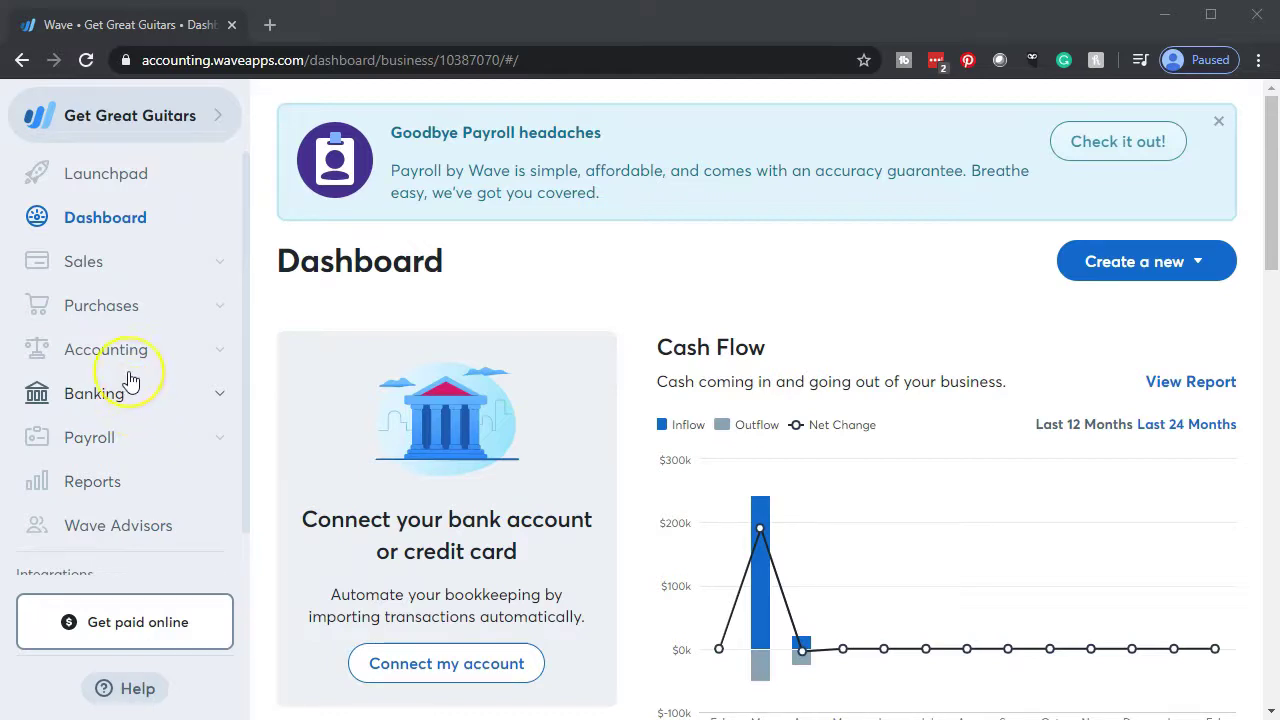
{"action": "left_click", "coordinate": [141, 353]}
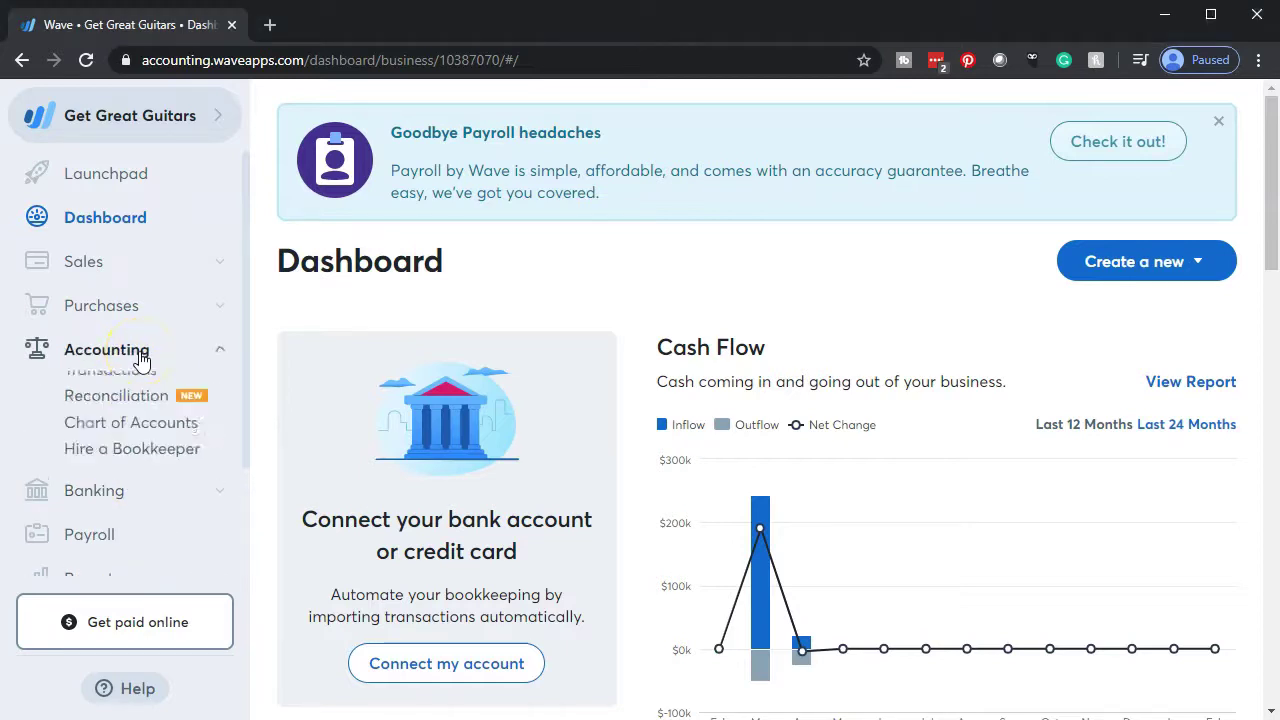
{"action": "left_click", "coordinate": [155, 453]}
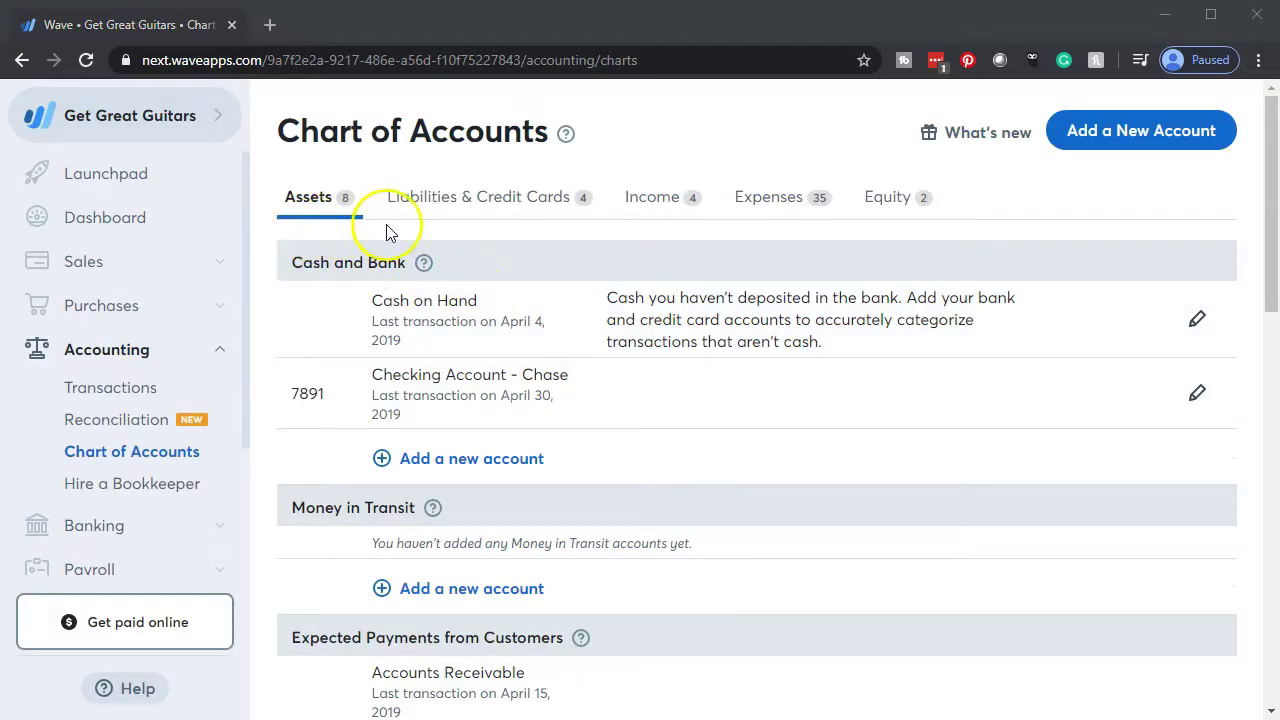
{"action": "left_click", "coordinate": [480, 204]}
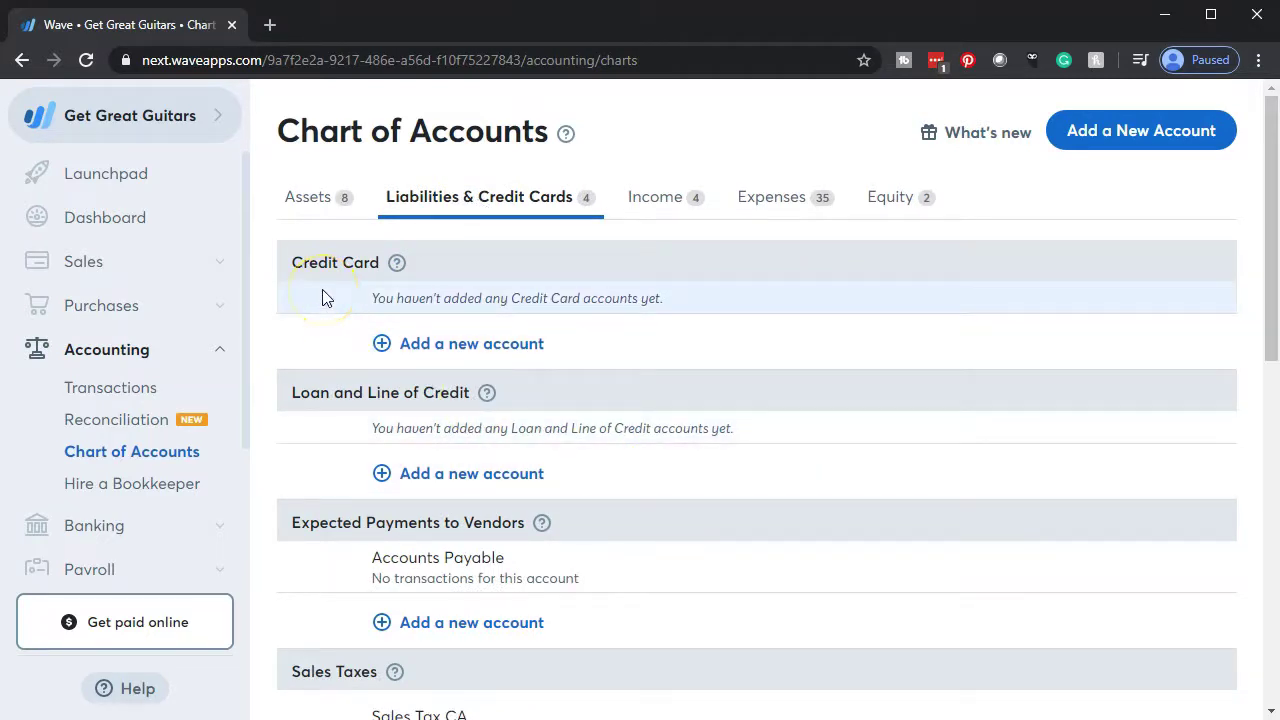
Add and save a new Credit Card account named Credit Card Amex in U.S. dollars, leaving the account ID blank
{"action": "left_click", "coordinate": [381, 343]}
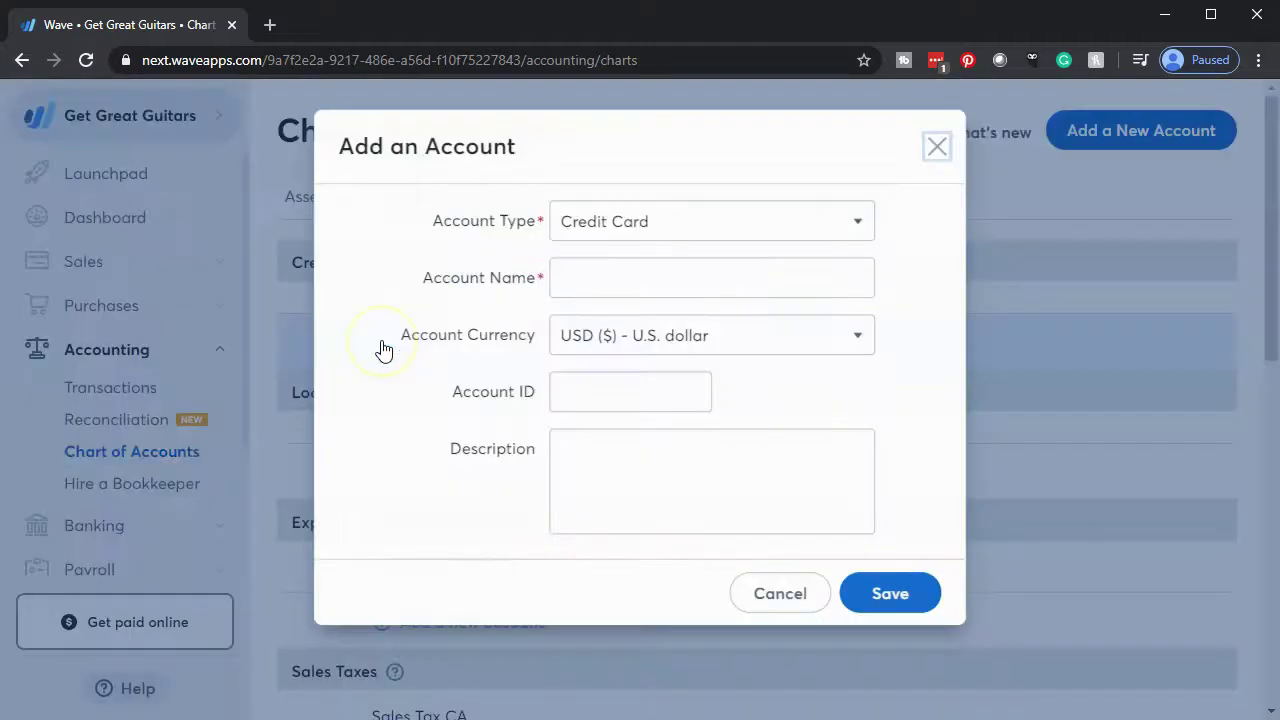
{"action": "left_click", "coordinate": [695, 236]}
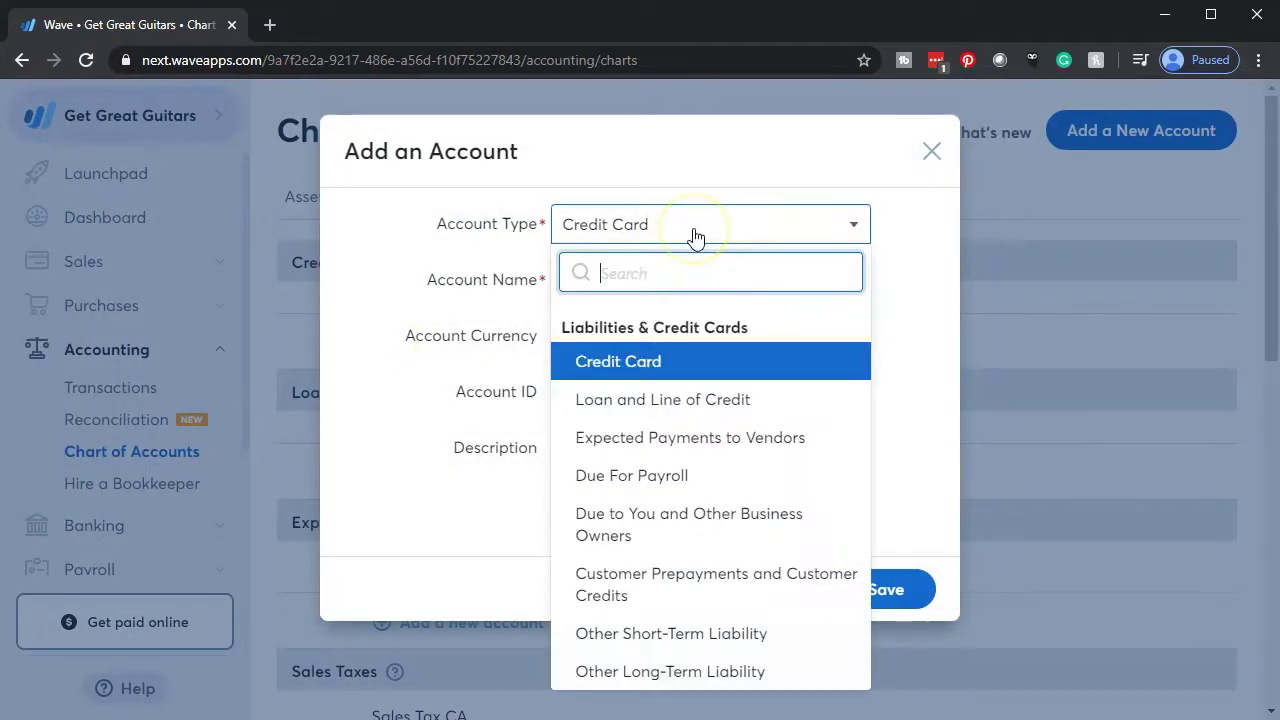
{"action": "left_click", "coordinate": [695, 236]}
{"action": "left_click", "coordinate": [650, 293]}
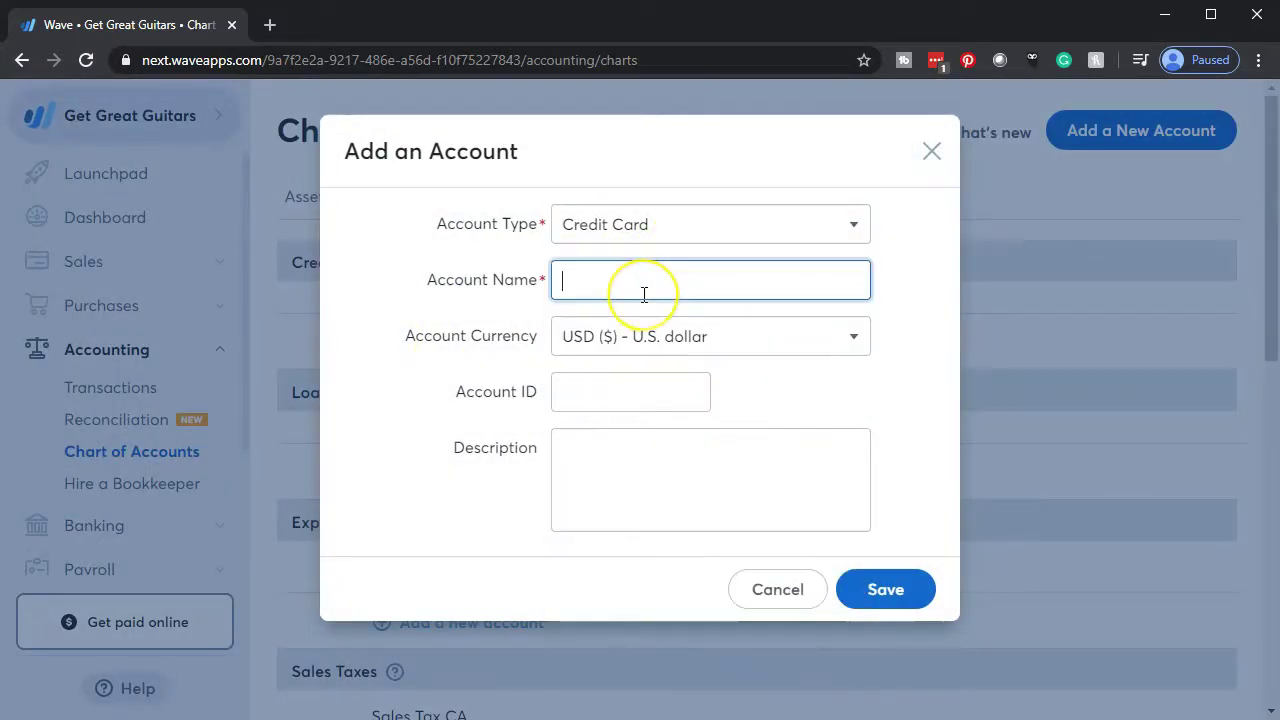
{"action": "type", "text": "Credit "}
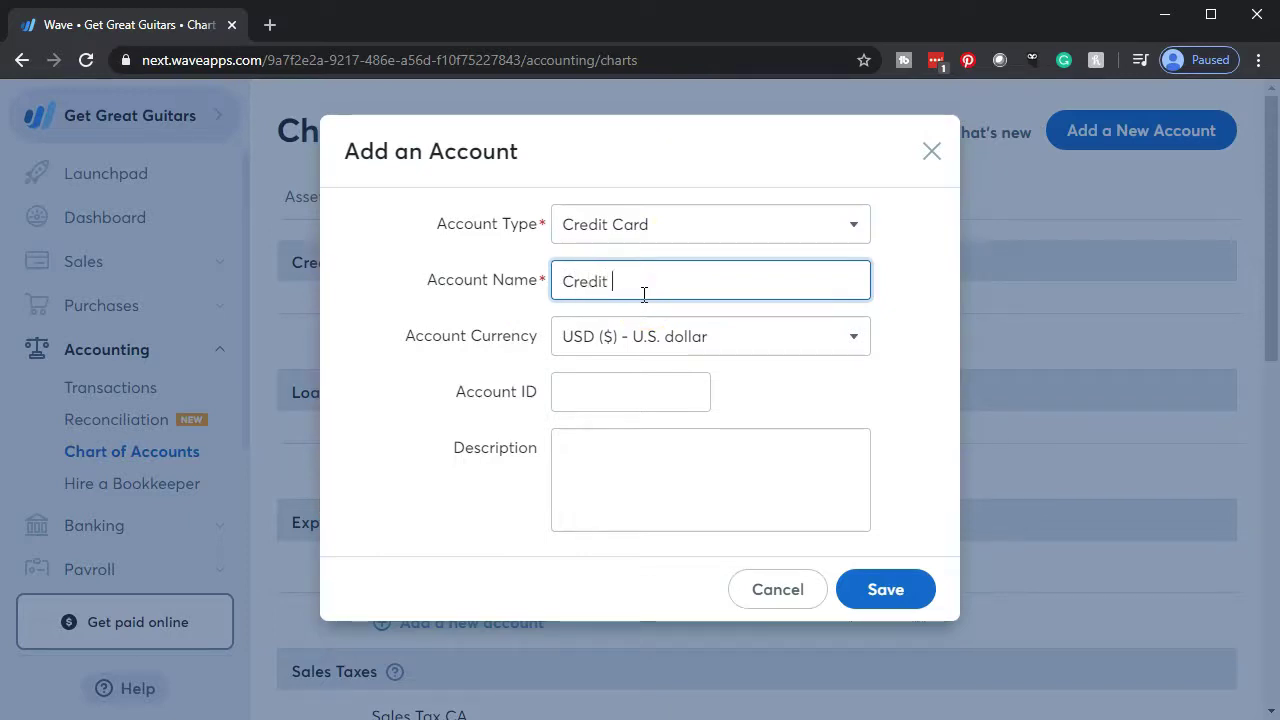
{"action": "type", "text": "Card Amex"}
{"action": "key", "text": "Tab"}
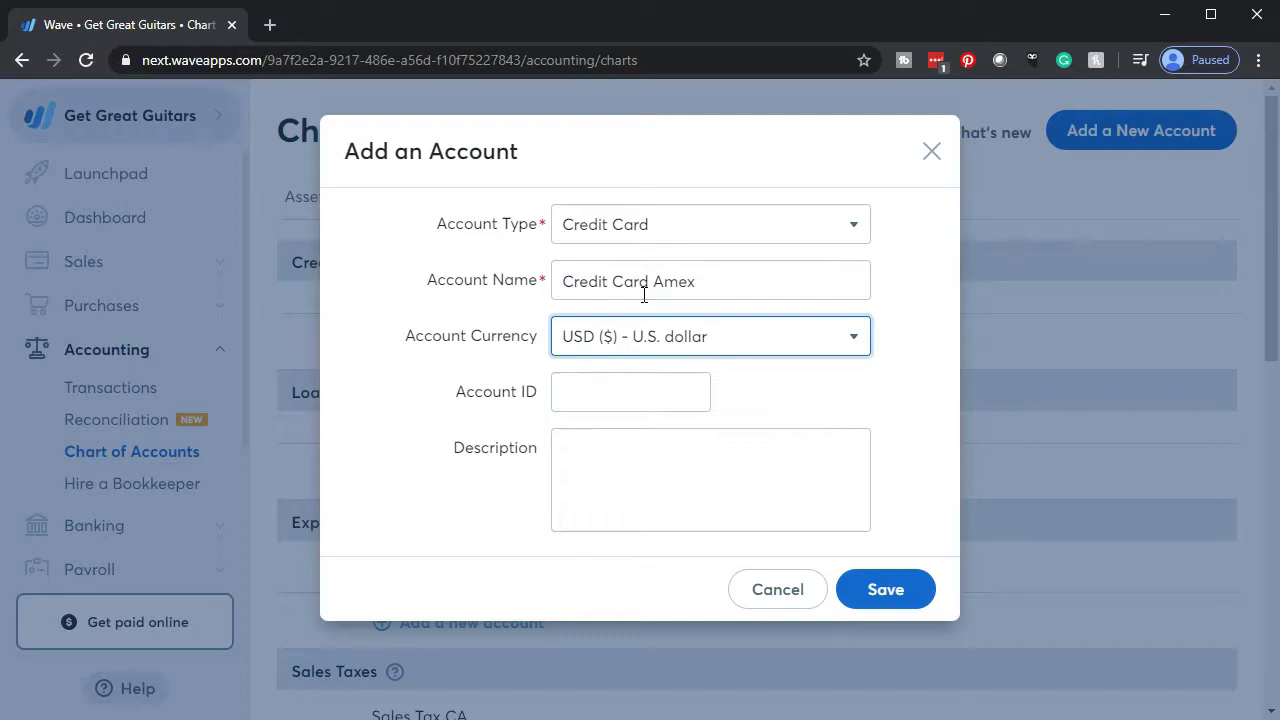
{"action": "left_click", "coordinate": [620, 382]}
{"action": "left_click", "coordinate": [918, 598]}
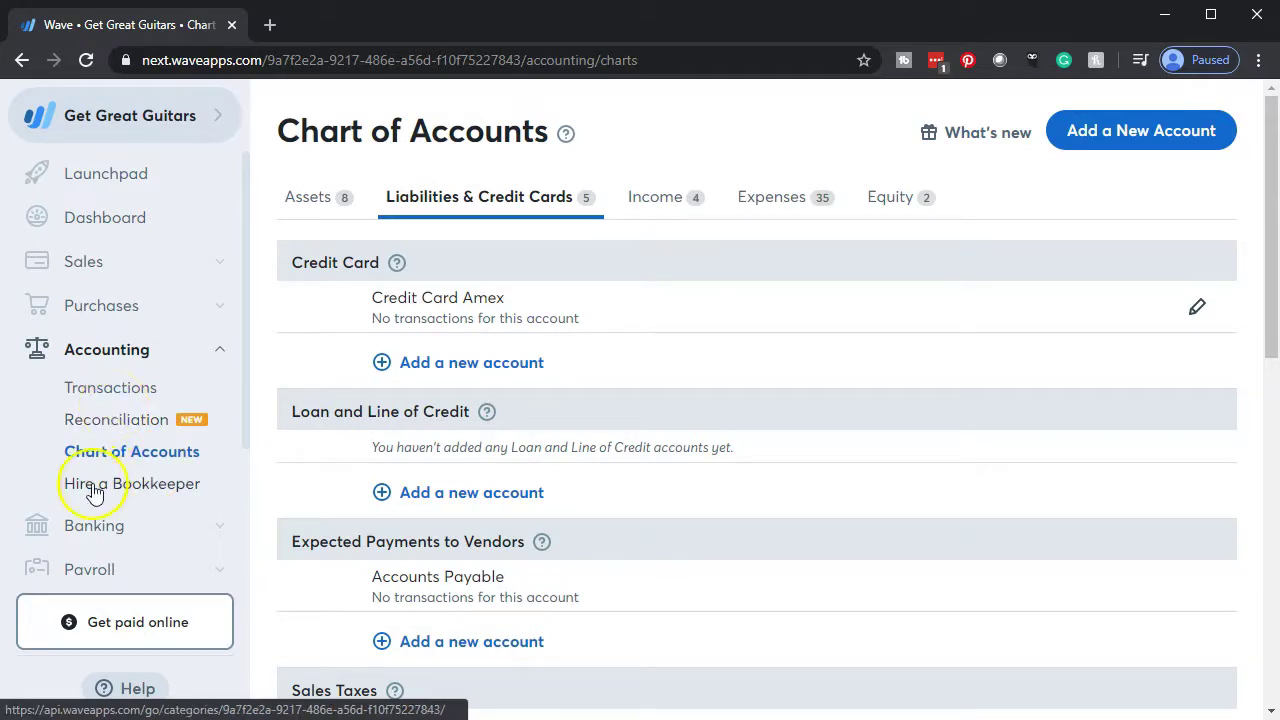
Open Banking's Connected Accounts page and examine the bank and credit card connection options, including American Express
{"action": "left_click", "coordinate": [110, 545]}
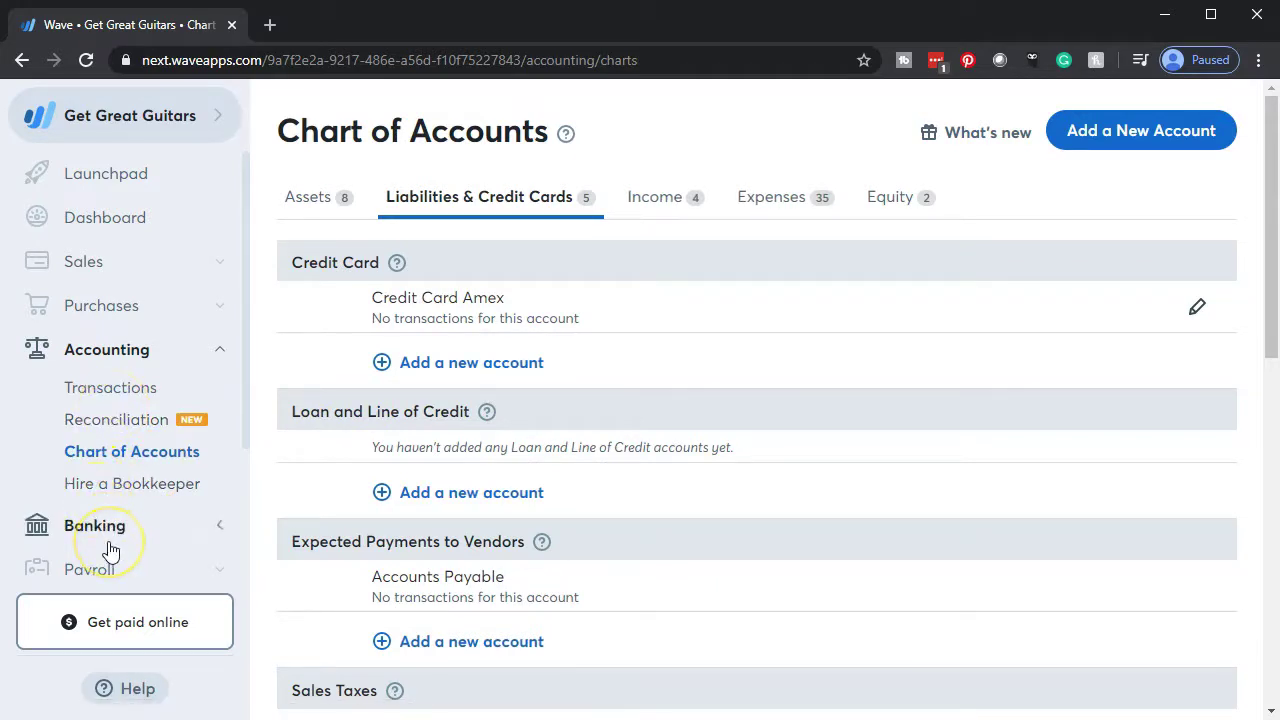
{"action": "scroll", "coordinate": [110, 549], "scroll_direction": "down", "scroll_amount": 2}
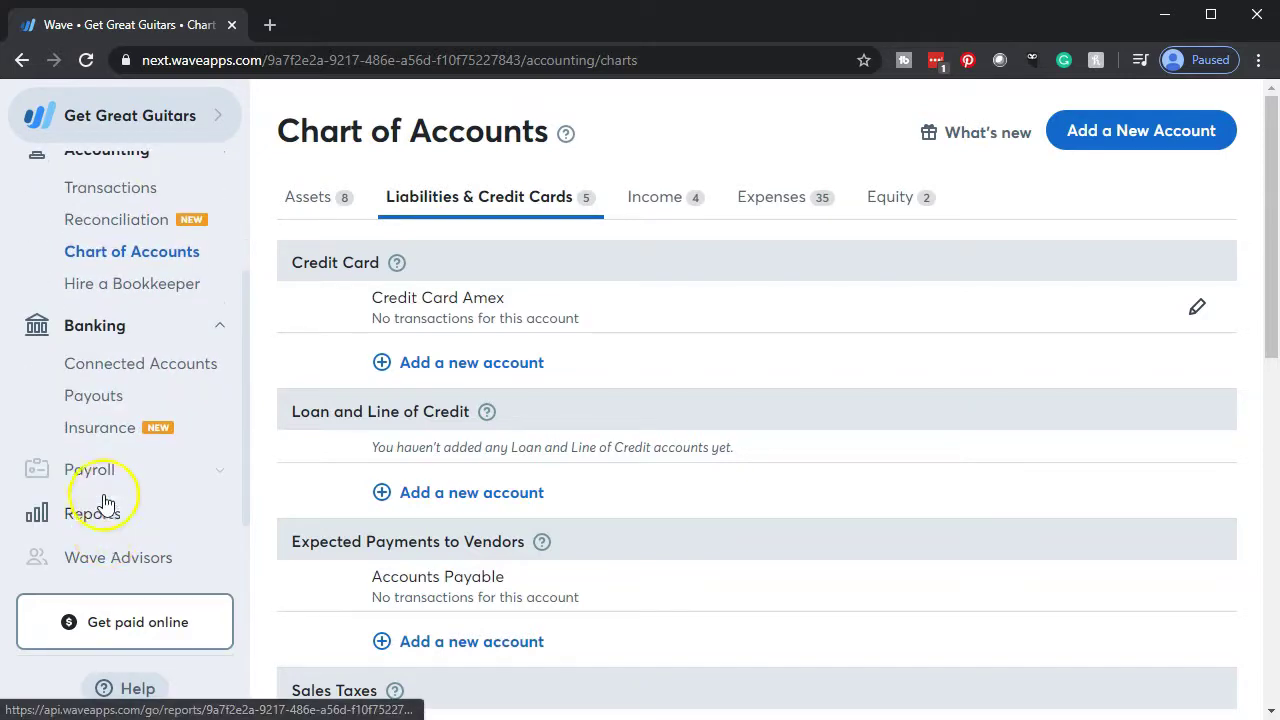
{"action": "left_click", "coordinate": [133, 366]}
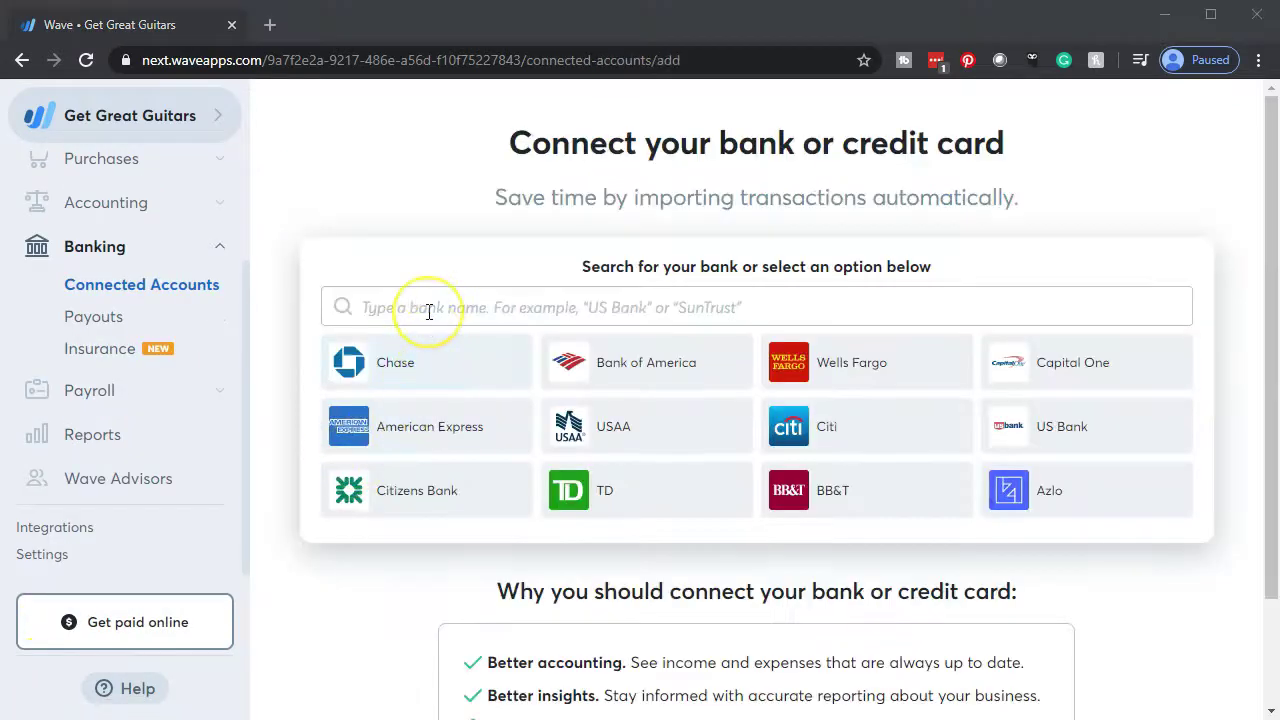
{"action": "left_click", "coordinate": [429, 309]}
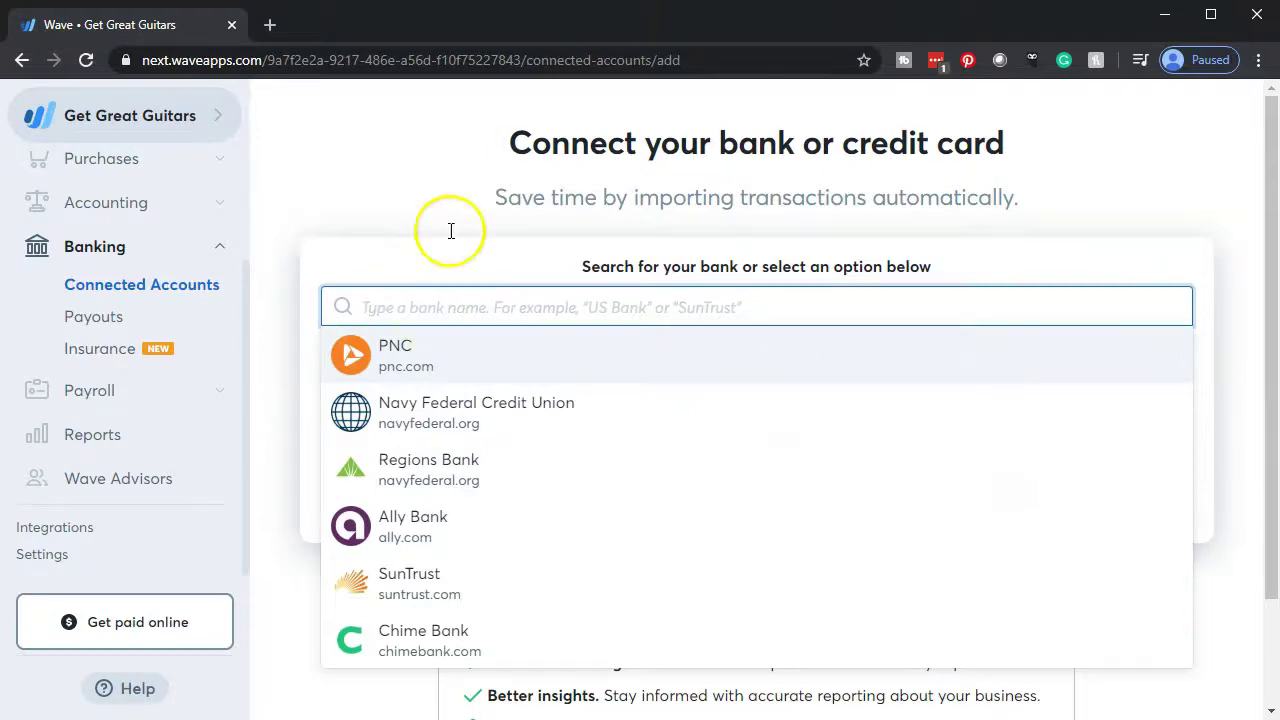
{"action": "left_click", "coordinate": [406, 191]}
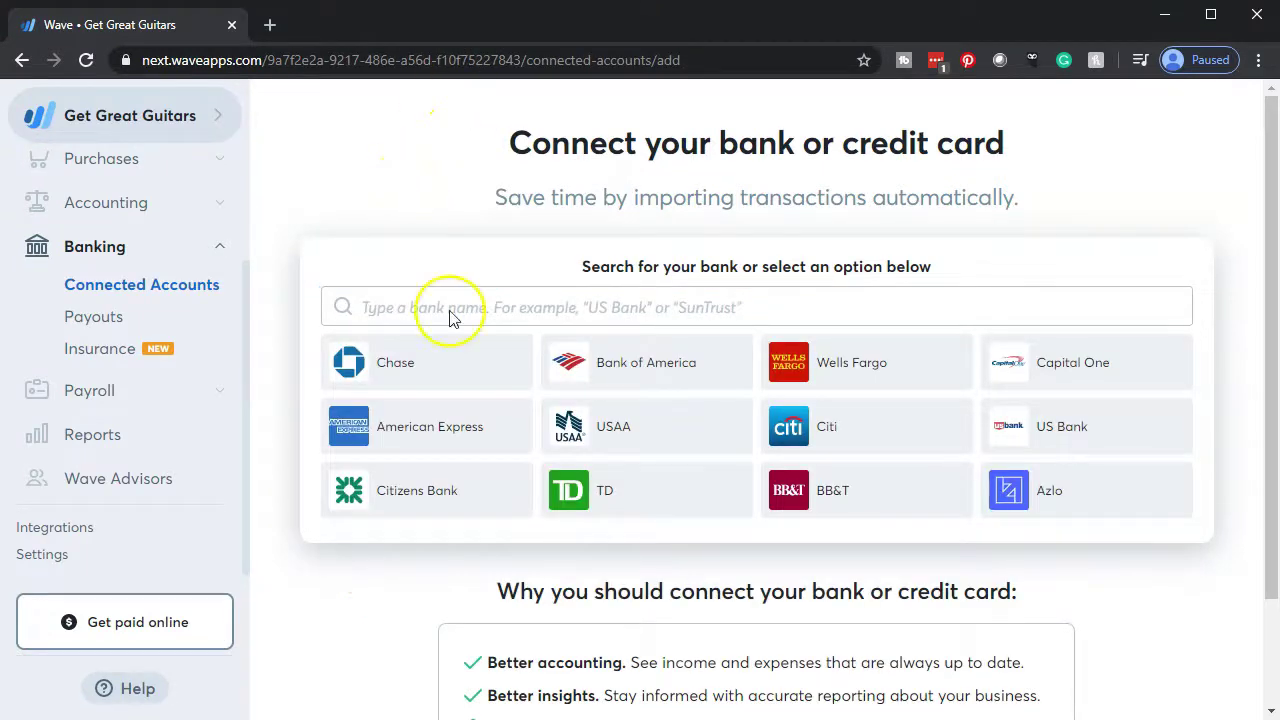
{"action": "left_click", "coordinate": [425, 448]}
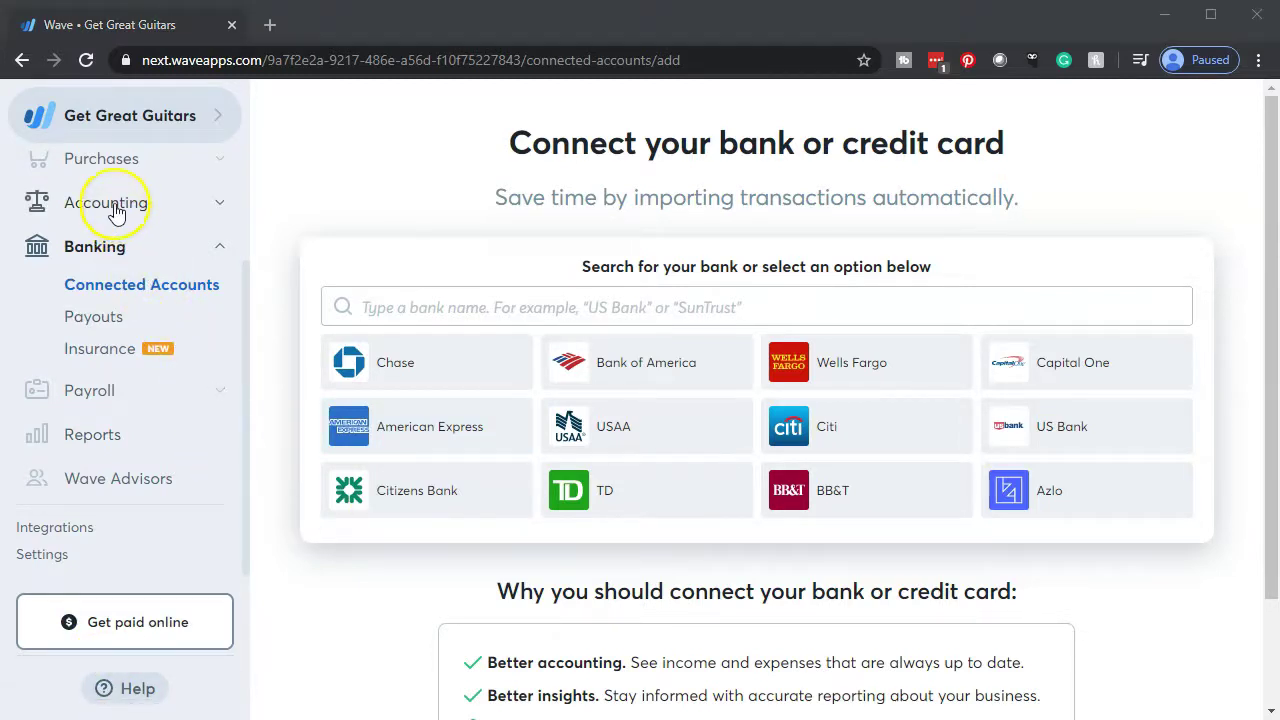
Open the accounting Transactions page and show only the Credit Card Amex account
{"action": "left_click", "coordinate": [203, 204]}
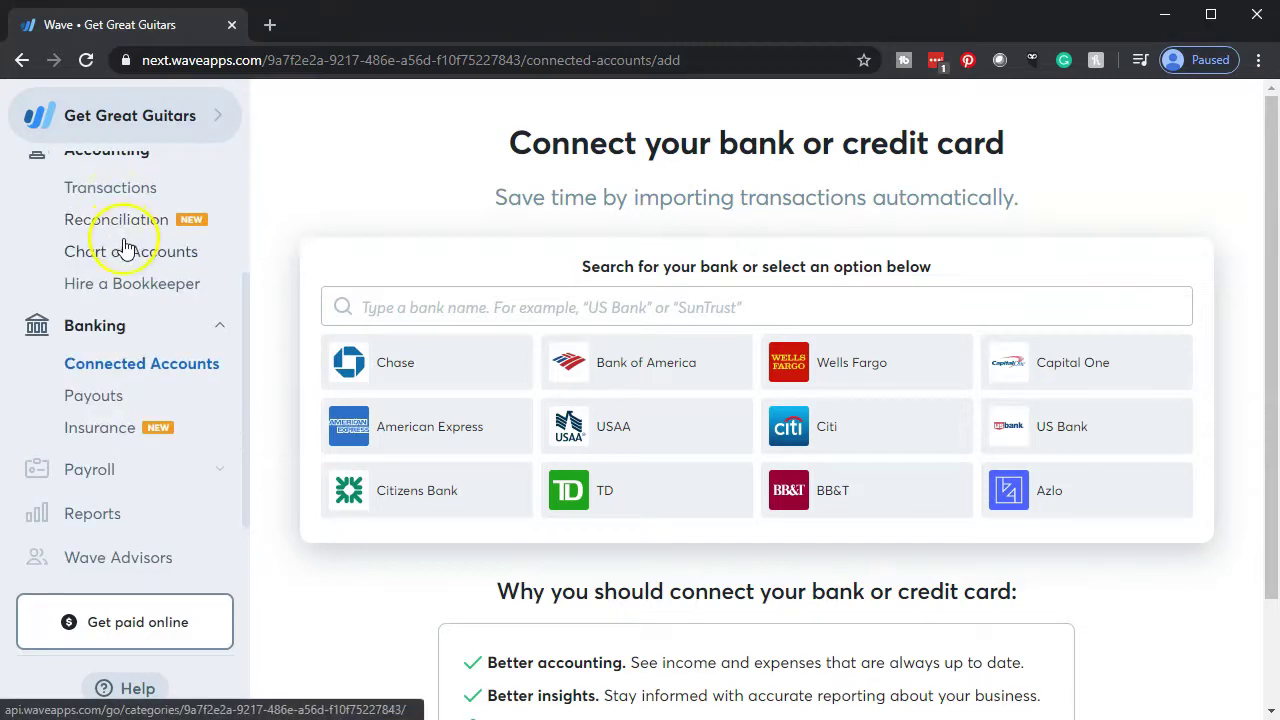
{"action": "left_click", "coordinate": [110, 190]}
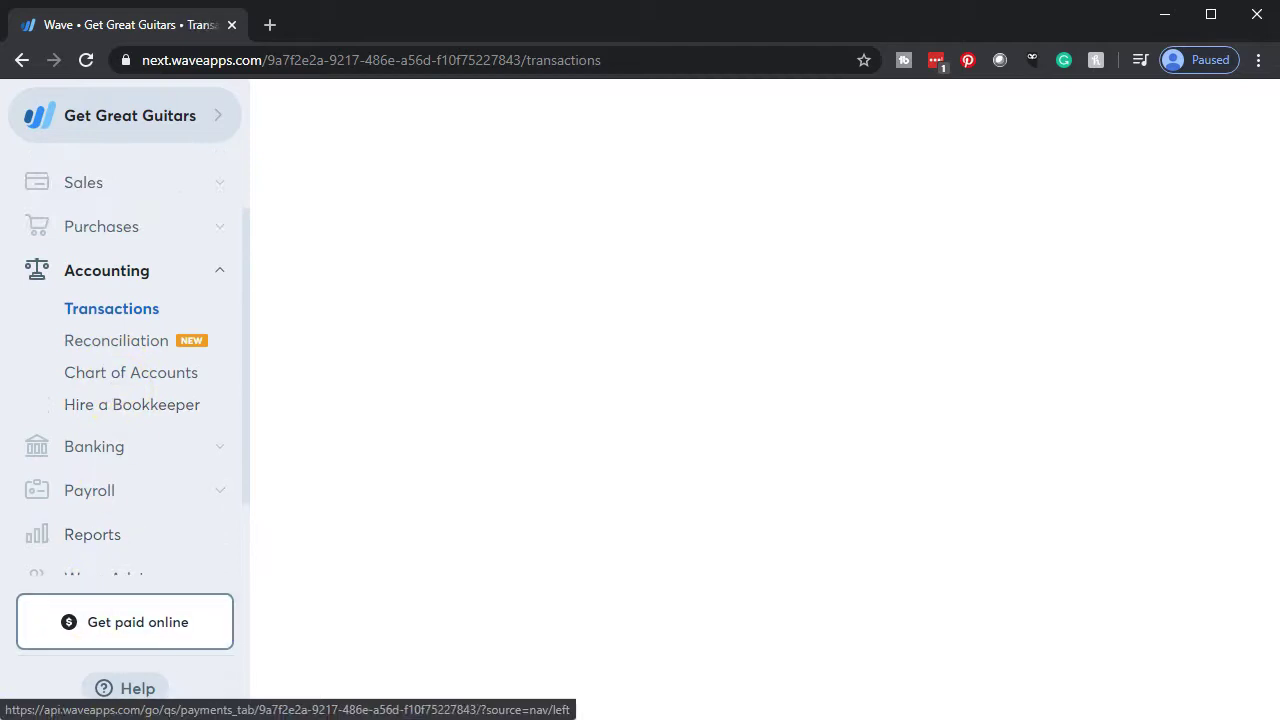
{"action": "left_click", "coordinate": [594, 244]}
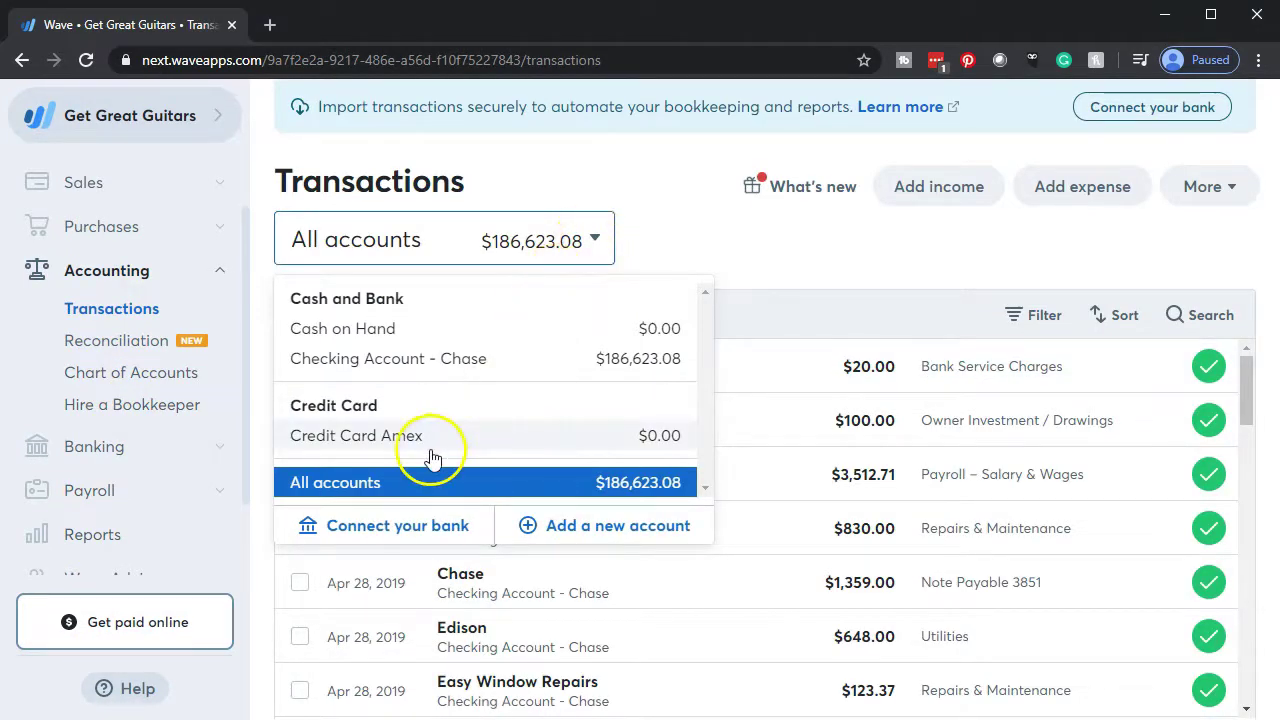
{"action": "left_click", "coordinate": [363, 437]}
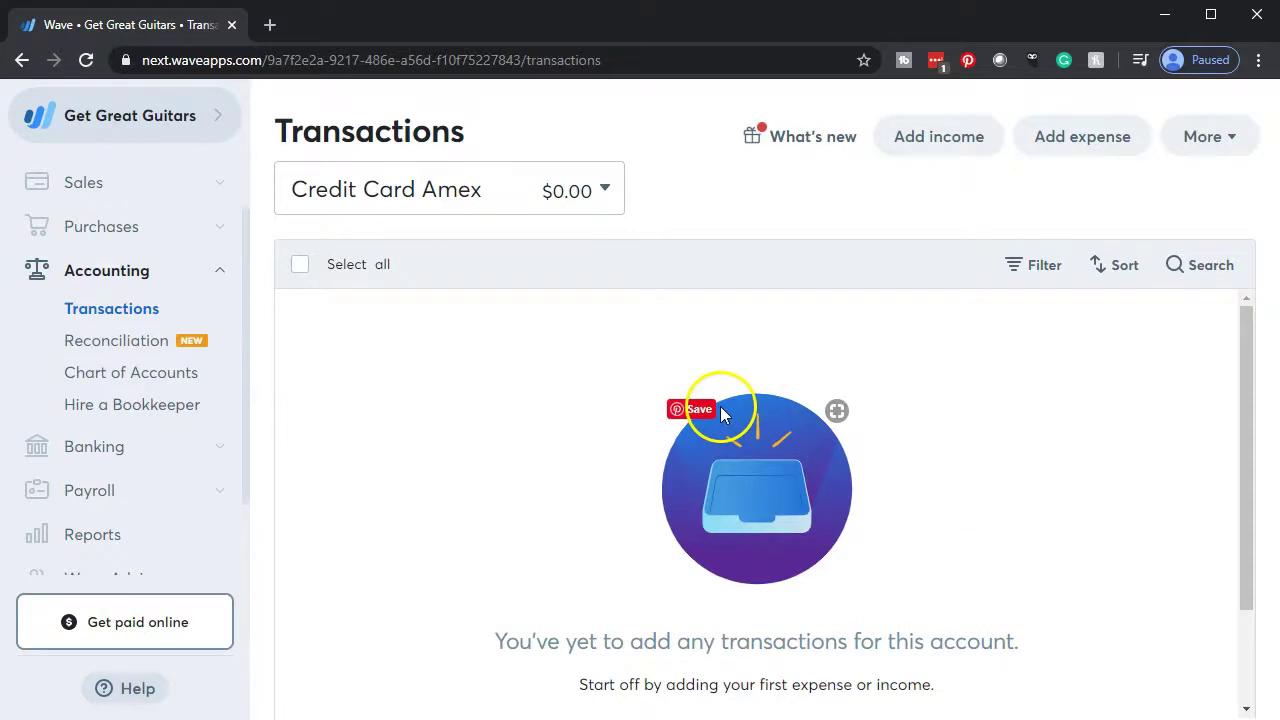
Open the bank statement upload page, and check the transaction dates in Credit Card Transactions.csv in Excel
{"action": "left_click", "coordinate": [1234, 141]}
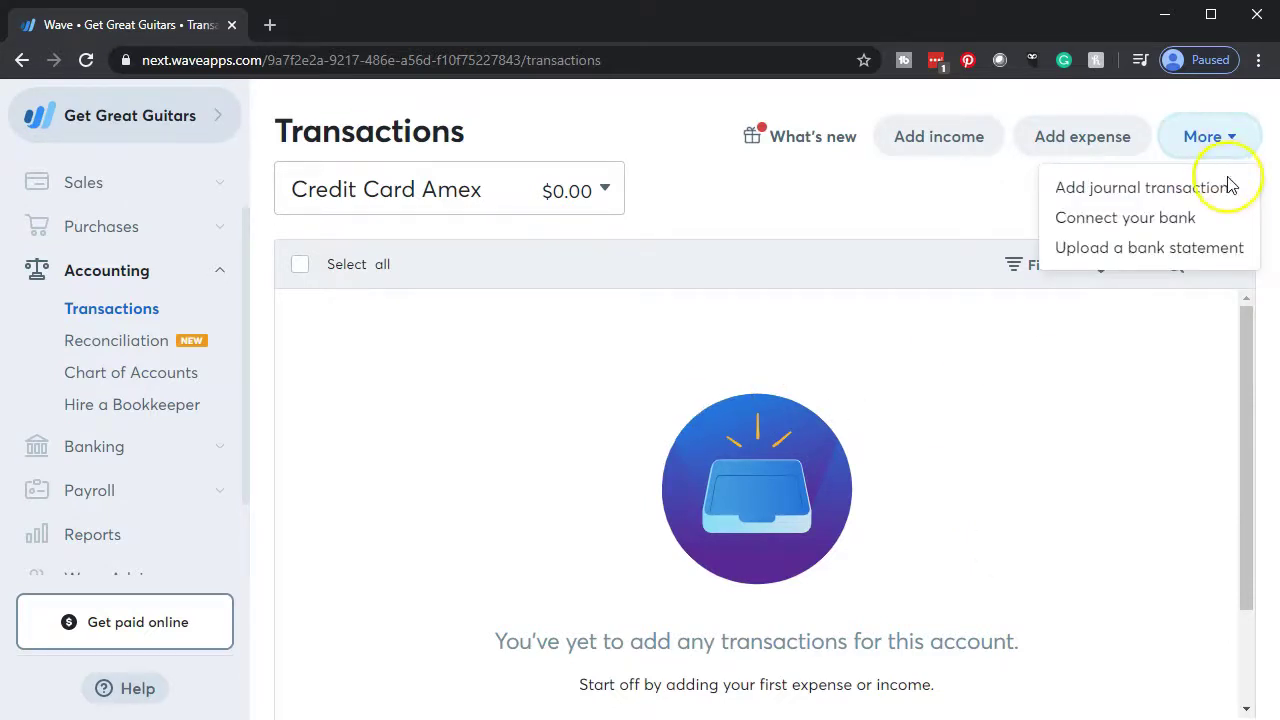
{"action": "left_click", "coordinate": [1204, 259]}
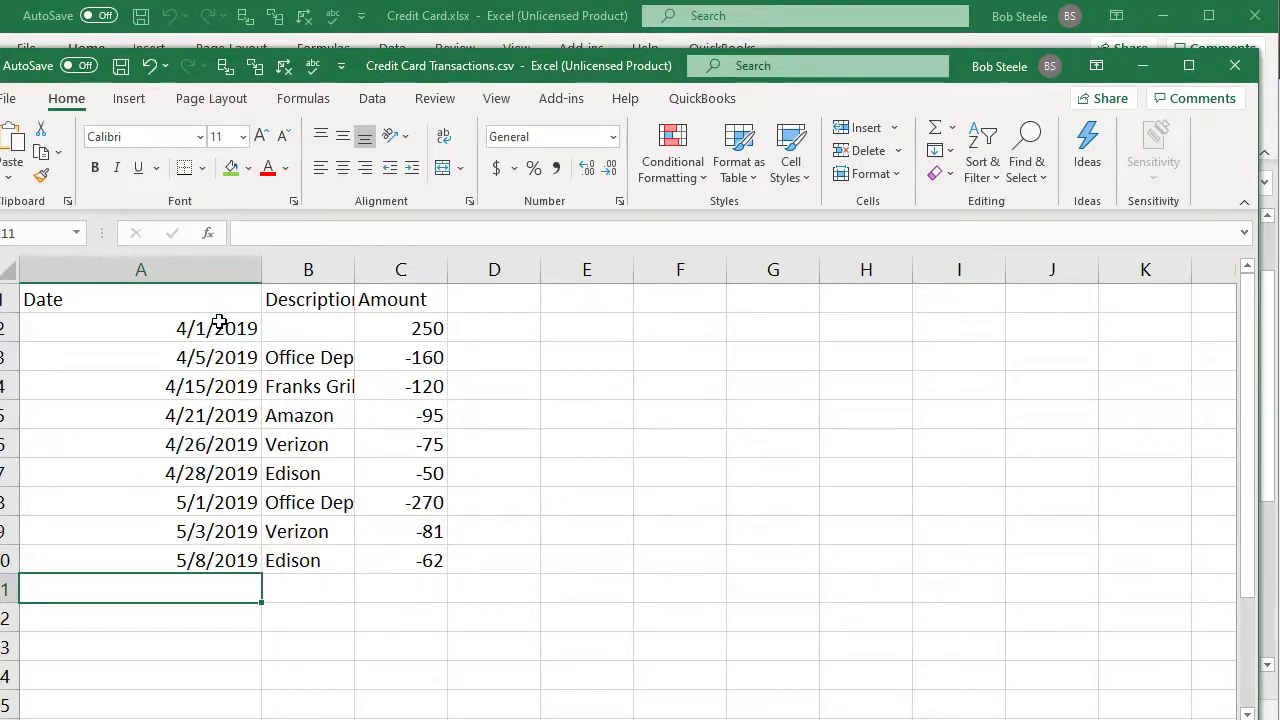
{"action": "left_click_drag", "start_coordinate": [220, 323], "coordinate": [210, 416]}
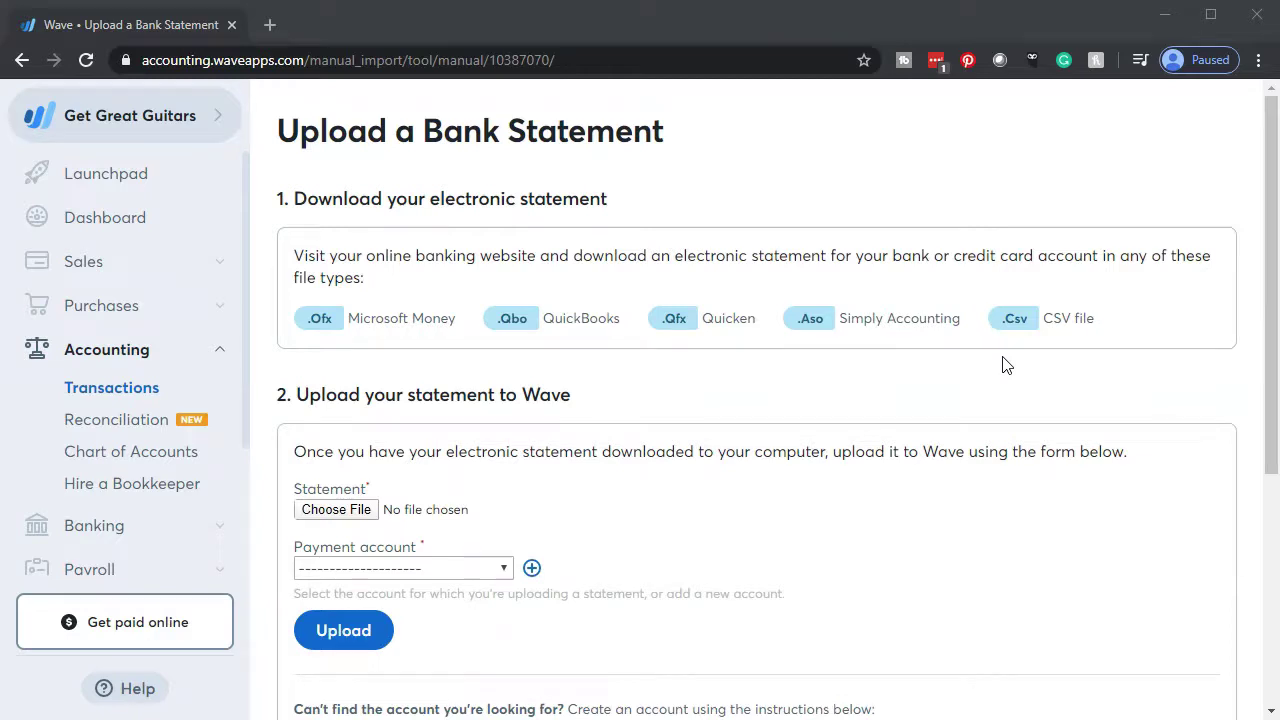
Upload Credit Card Transactions.csv as the statement for the Credit Card Amex payment account in Wave
{"action": "scroll", "coordinate": [1006, 365], "scroll_direction": "down", "scroll_amount": 2}
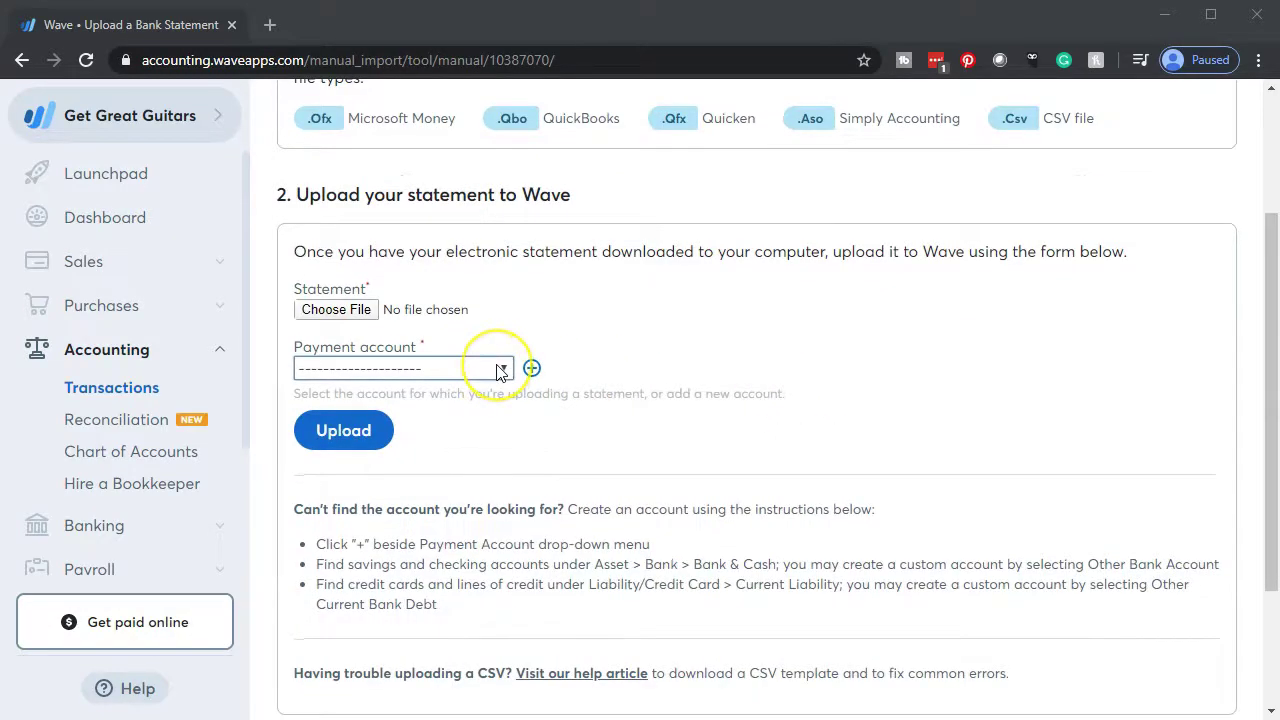
{"action": "left_click", "coordinate": [501, 370]}
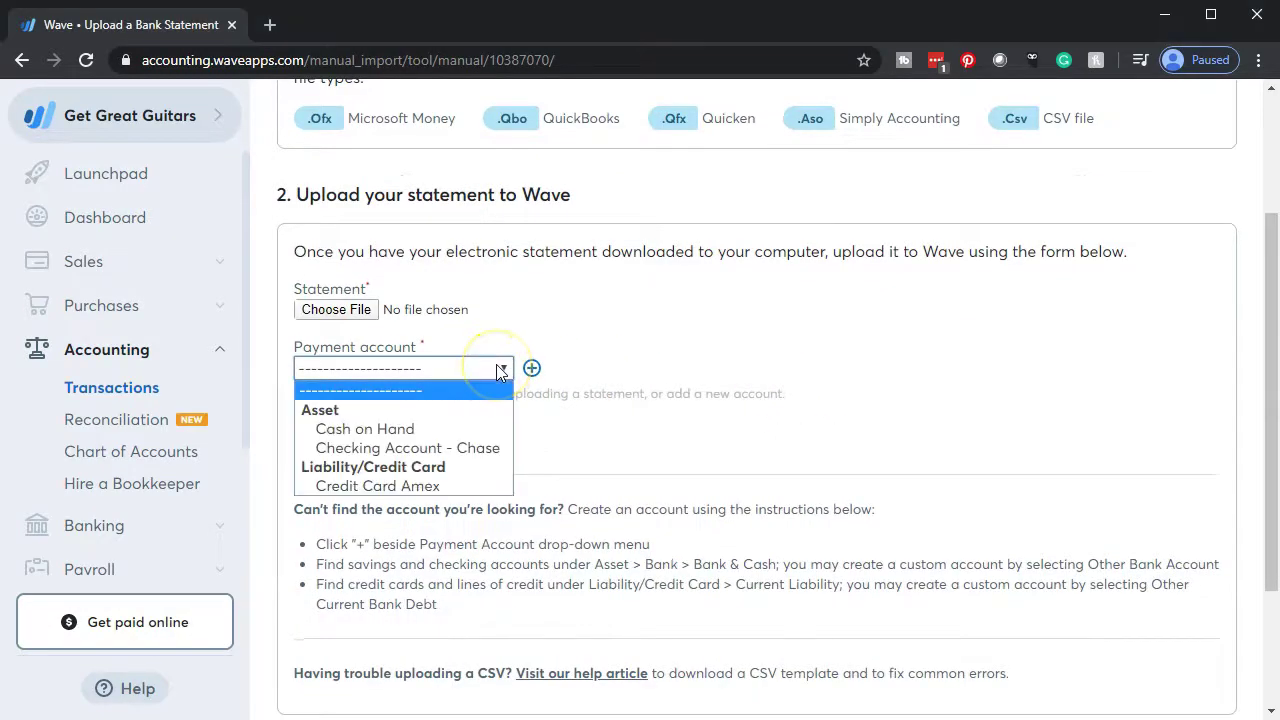
{"action": "left_click", "coordinate": [446, 487]}
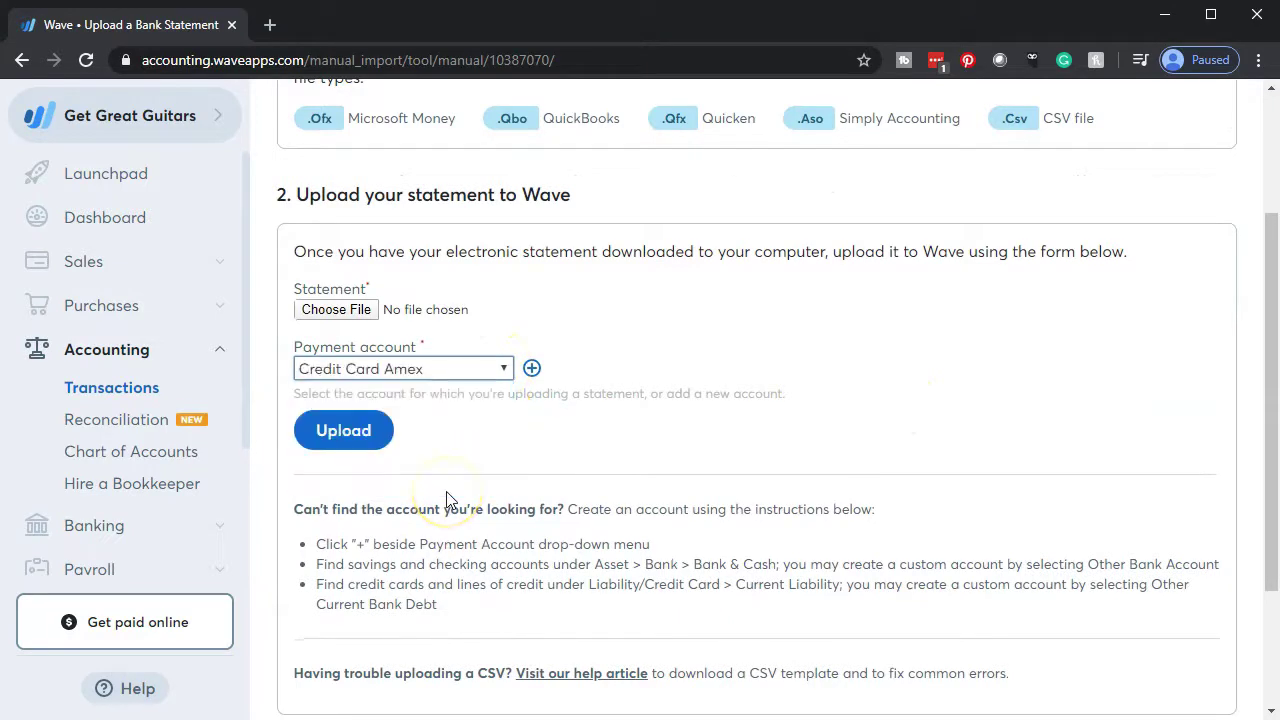
{"action": "left_click", "coordinate": [335, 311]}
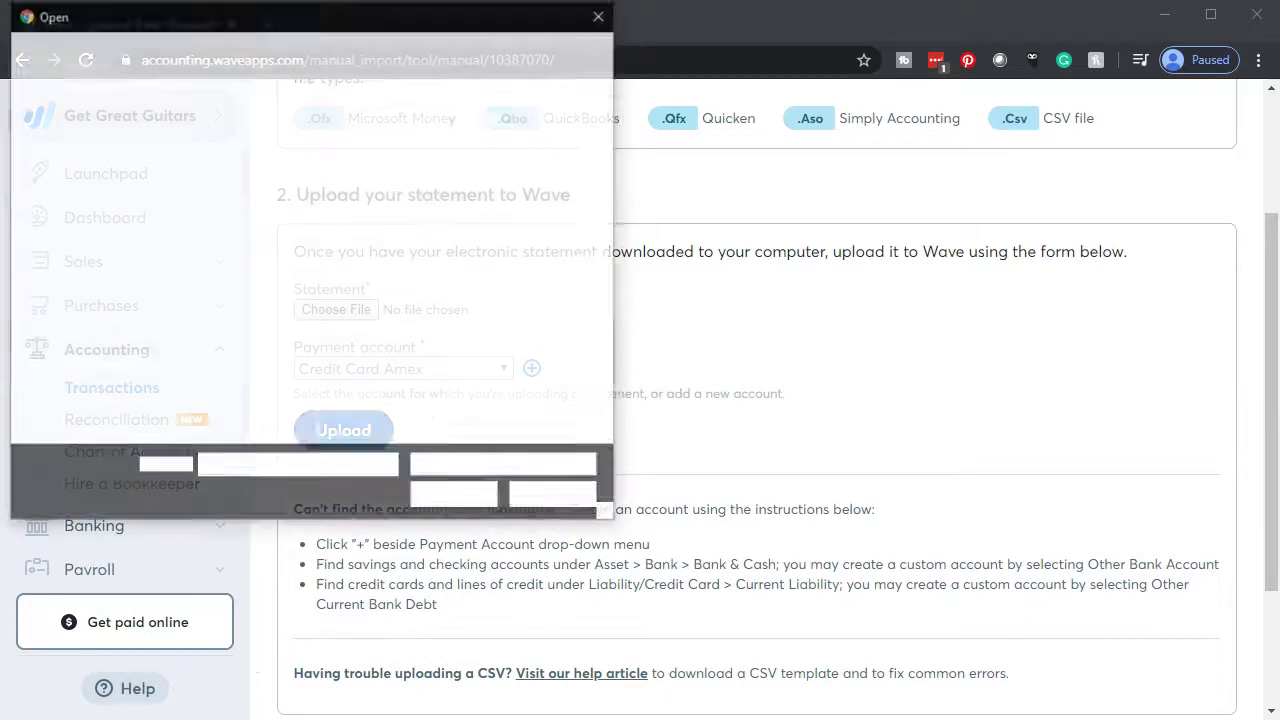
{"action": "left_click", "coordinate": [339, 636]}
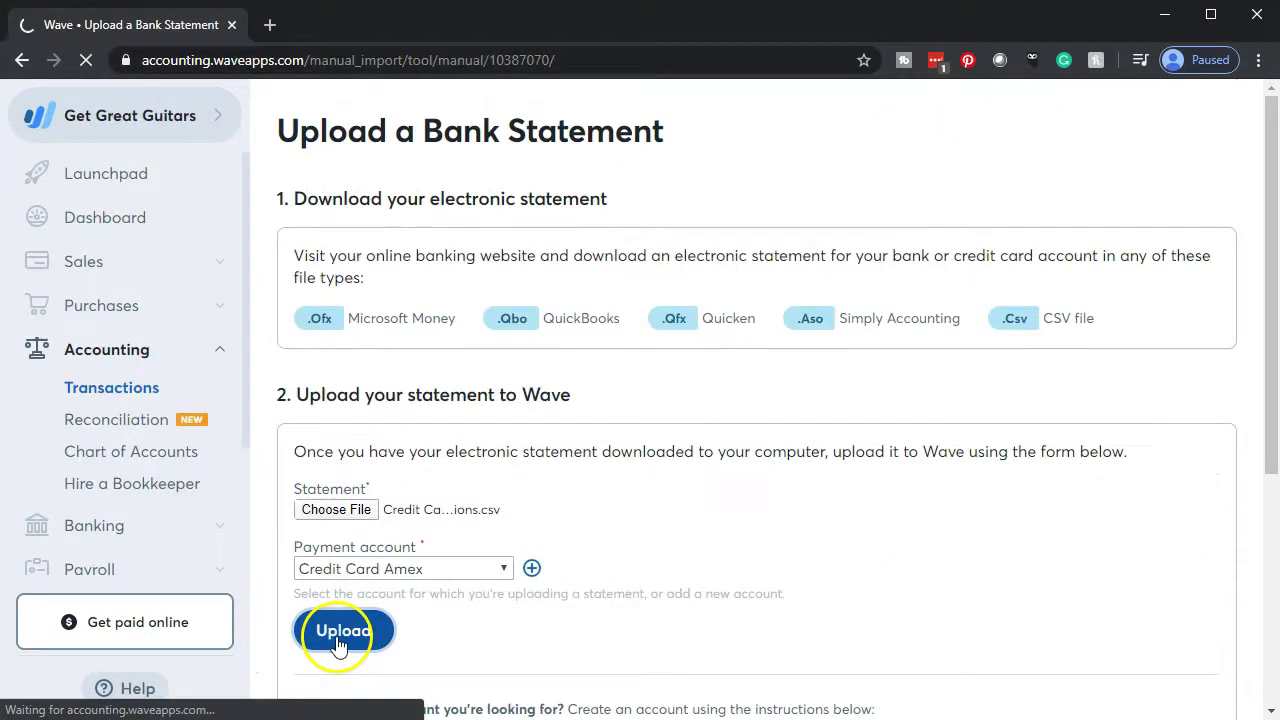
Confirm the Date, Amount and Description columns for the CSV import and upload the statement
{"action": "left_click", "coordinate": [404, 362]}
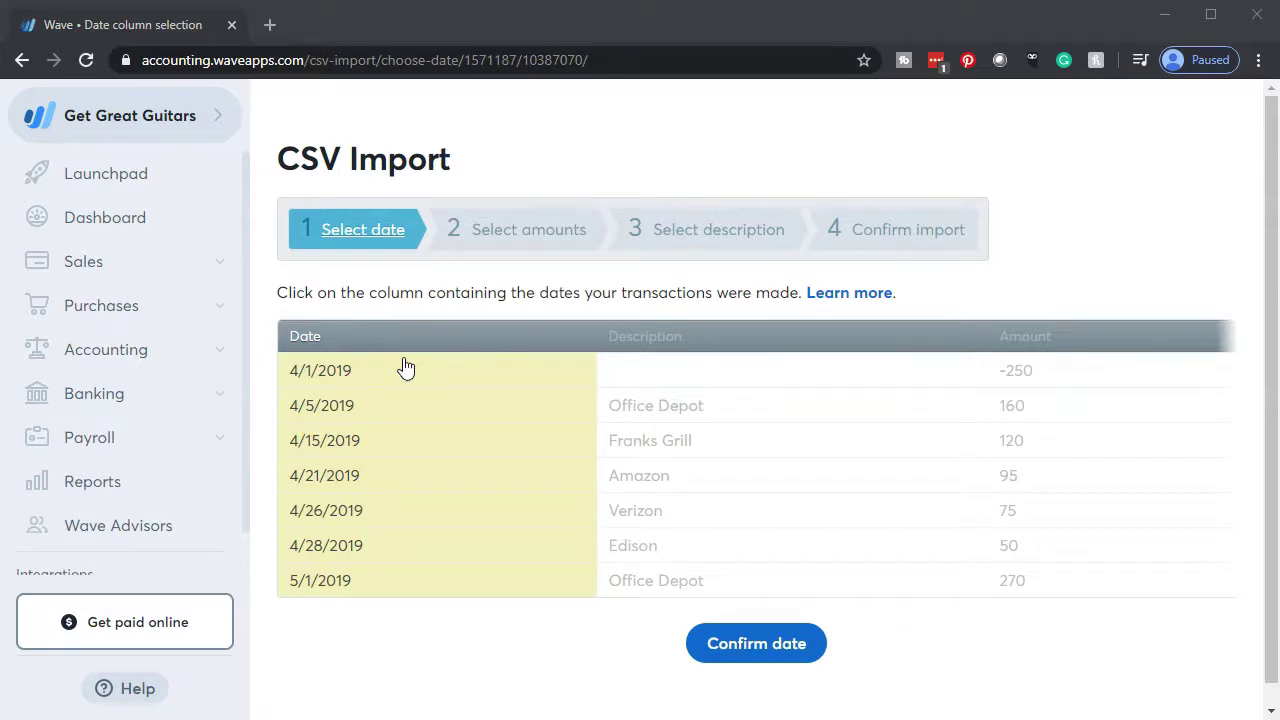
{"action": "left_click", "coordinate": [737, 650]}
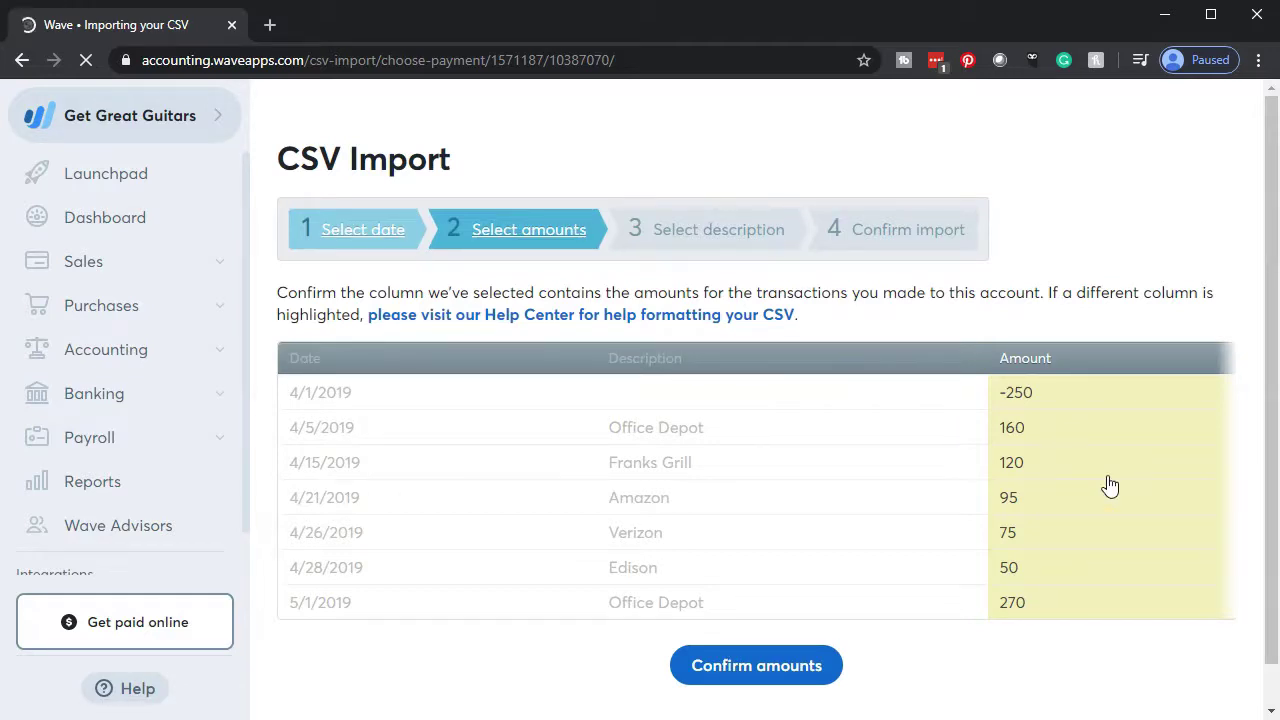
{"action": "left_click", "coordinate": [764, 678]}
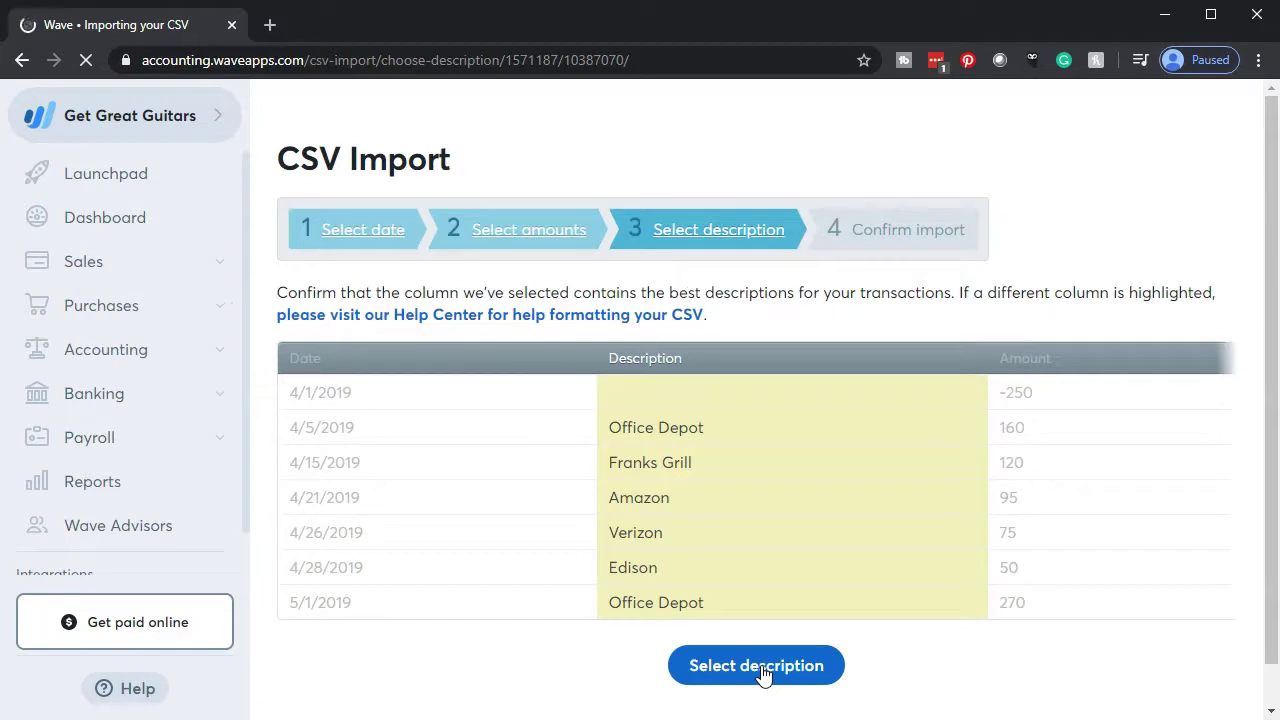
{"action": "left_click", "coordinate": [760, 668]}
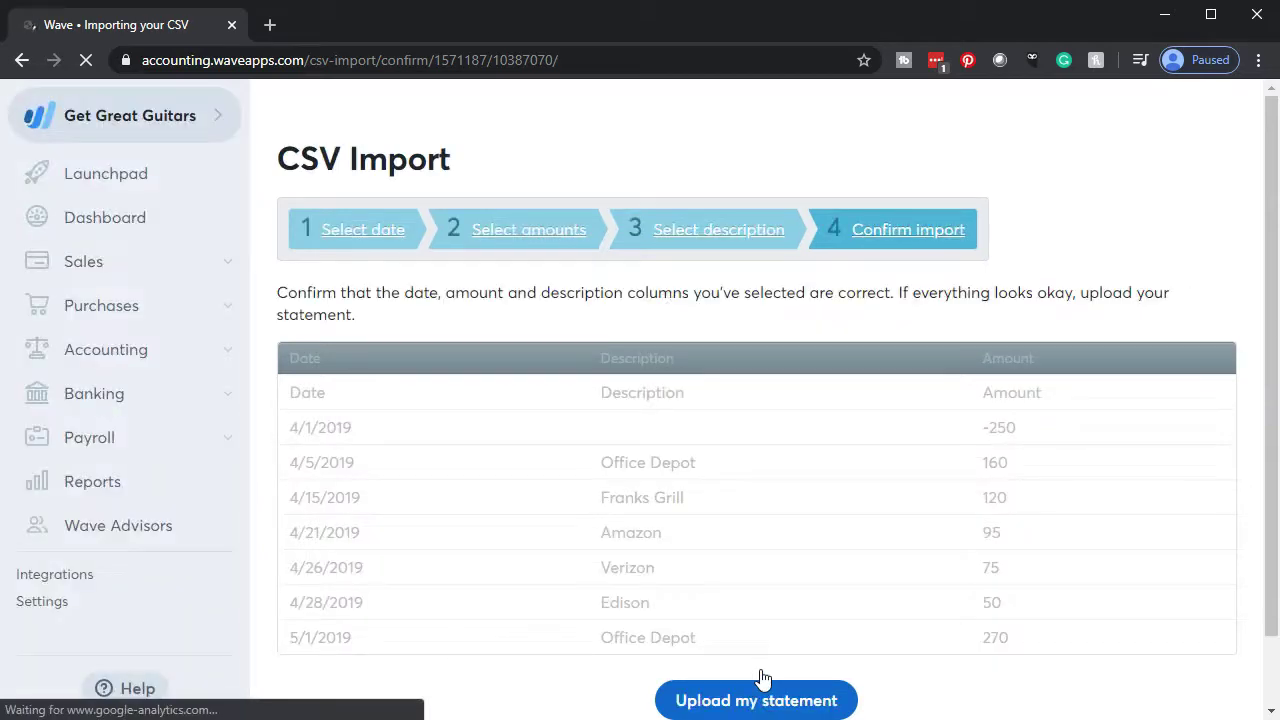
{"action": "scroll", "coordinate": [608, 591], "scroll_direction": "down", "scroll_amount": 1}
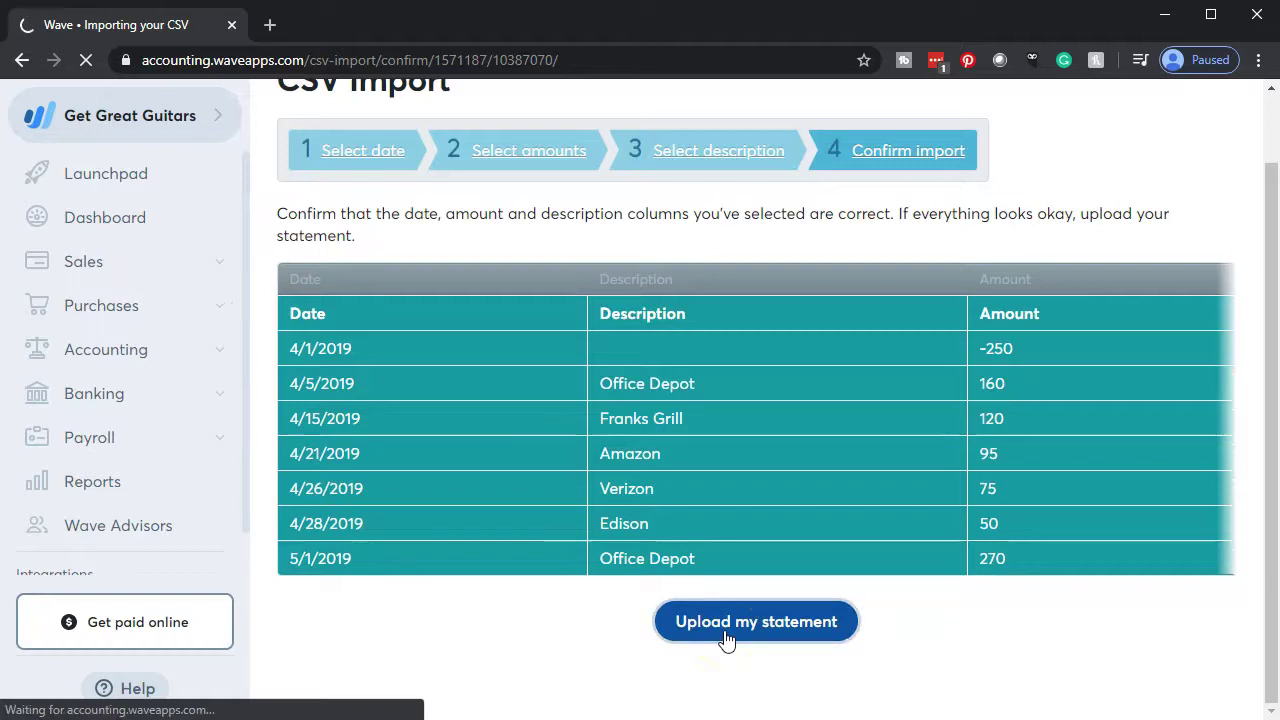
{"action": "left_click", "coordinate": [580, 686]}
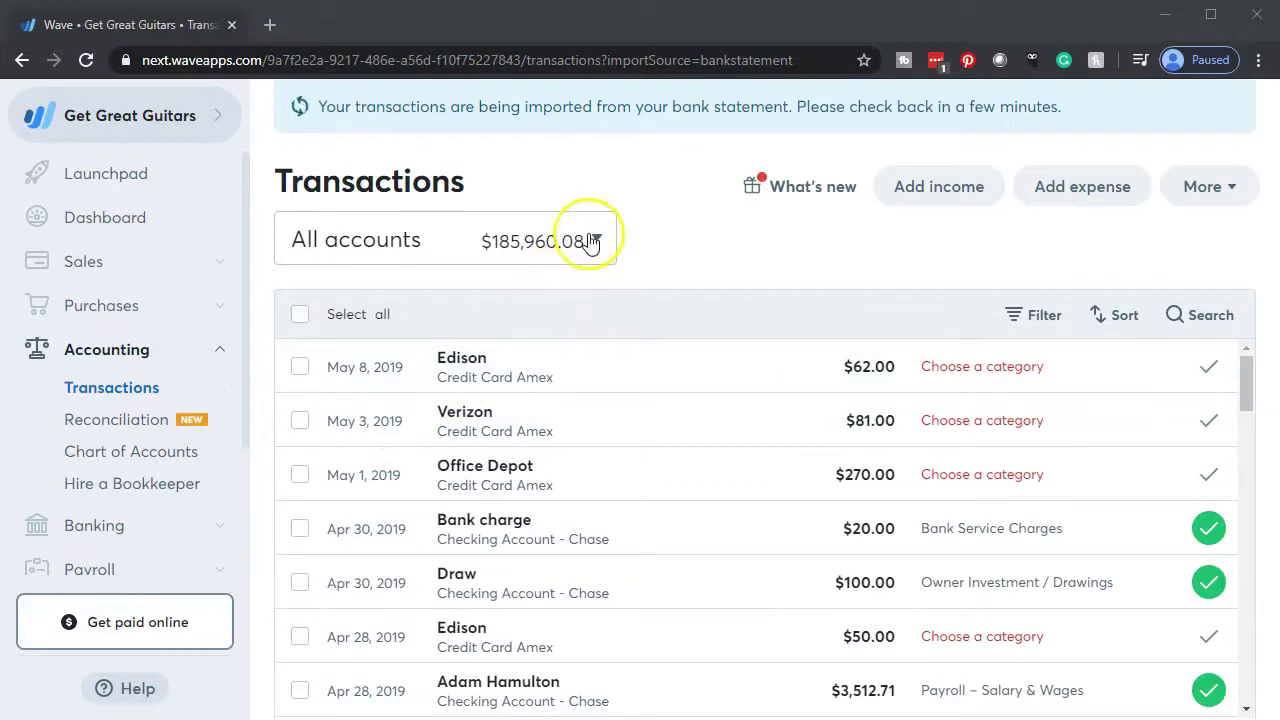
Filter the transactions to Credit Card Amex and review the imported entries down to the earliest one
{"action": "left_click", "coordinate": [590, 242]}
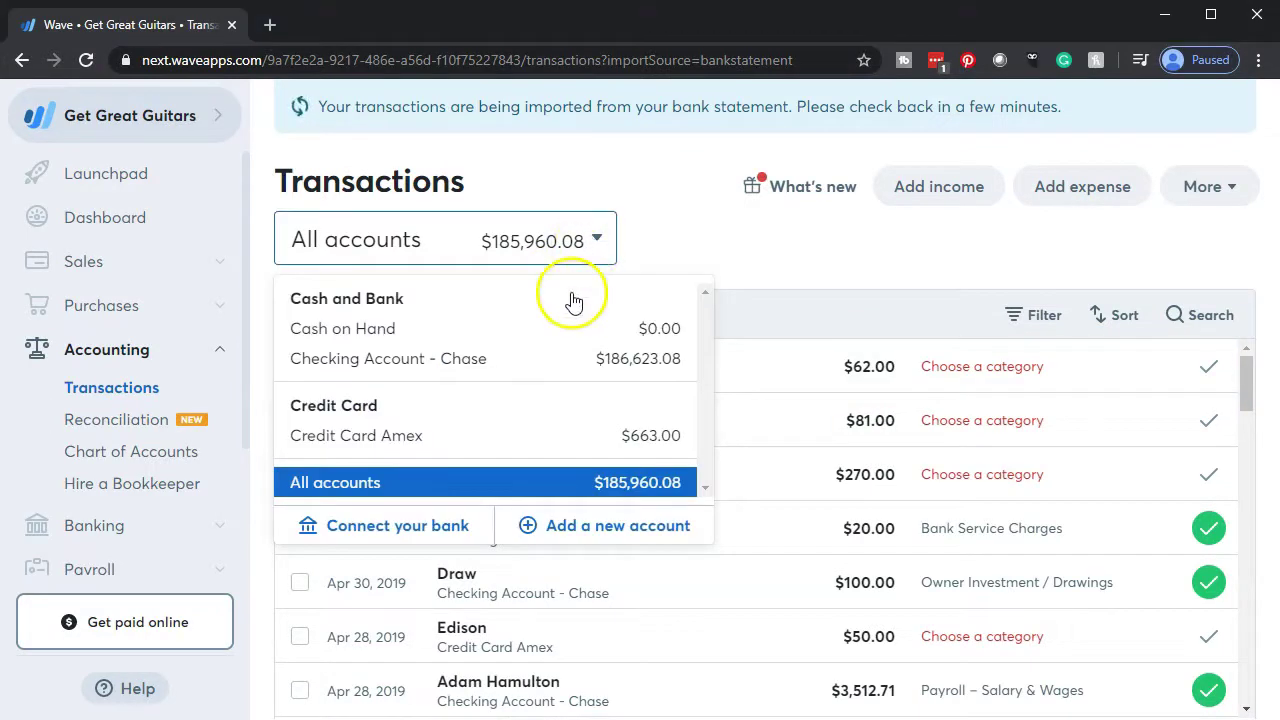
{"action": "left_click", "coordinate": [481, 443]}
{"action": "left_click", "coordinate": [481, 436]}
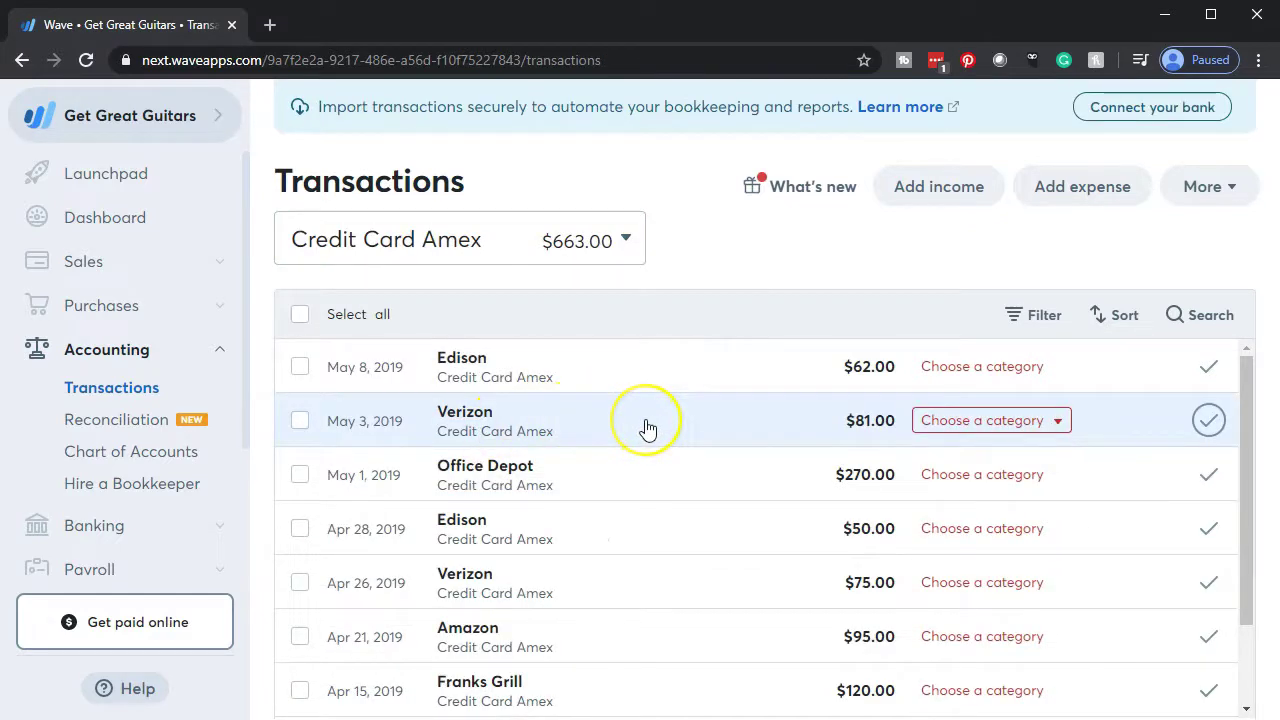
{"action": "scroll", "coordinate": [646, 428], "scroll_direction": "down", "scroll_amount": 2}
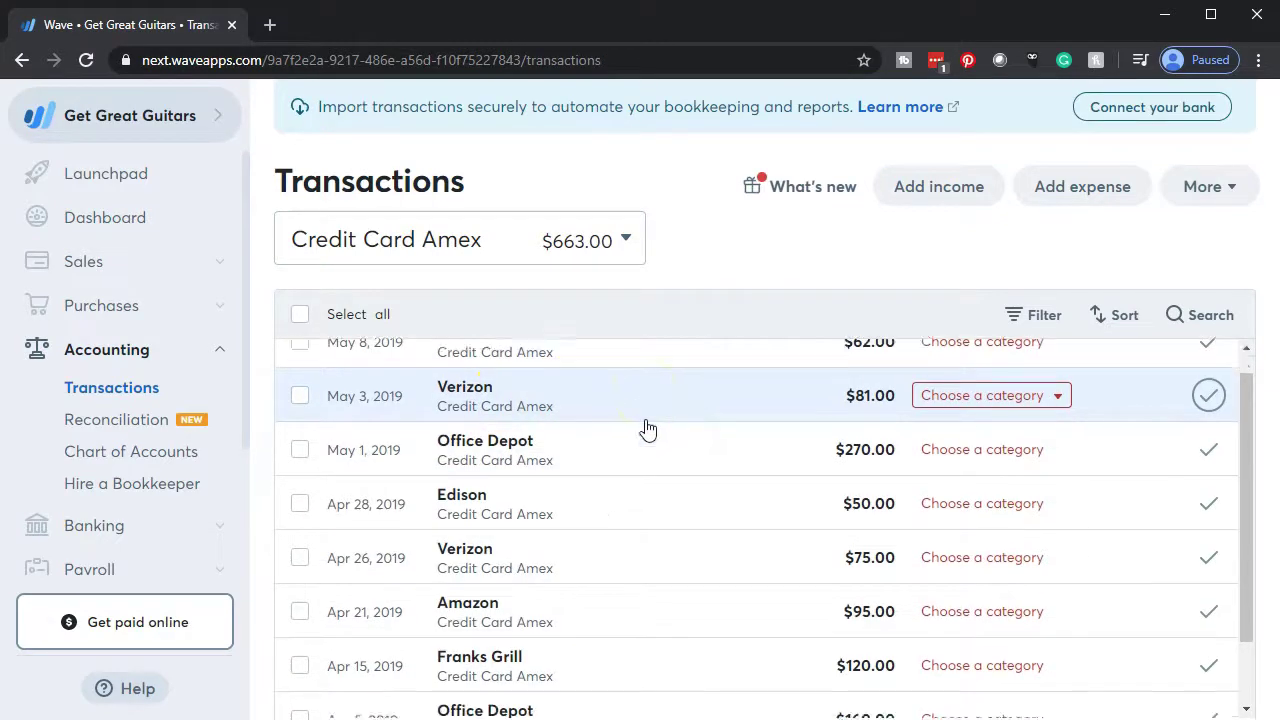
{"action": "left_click", "coordinate": [674, 609]}
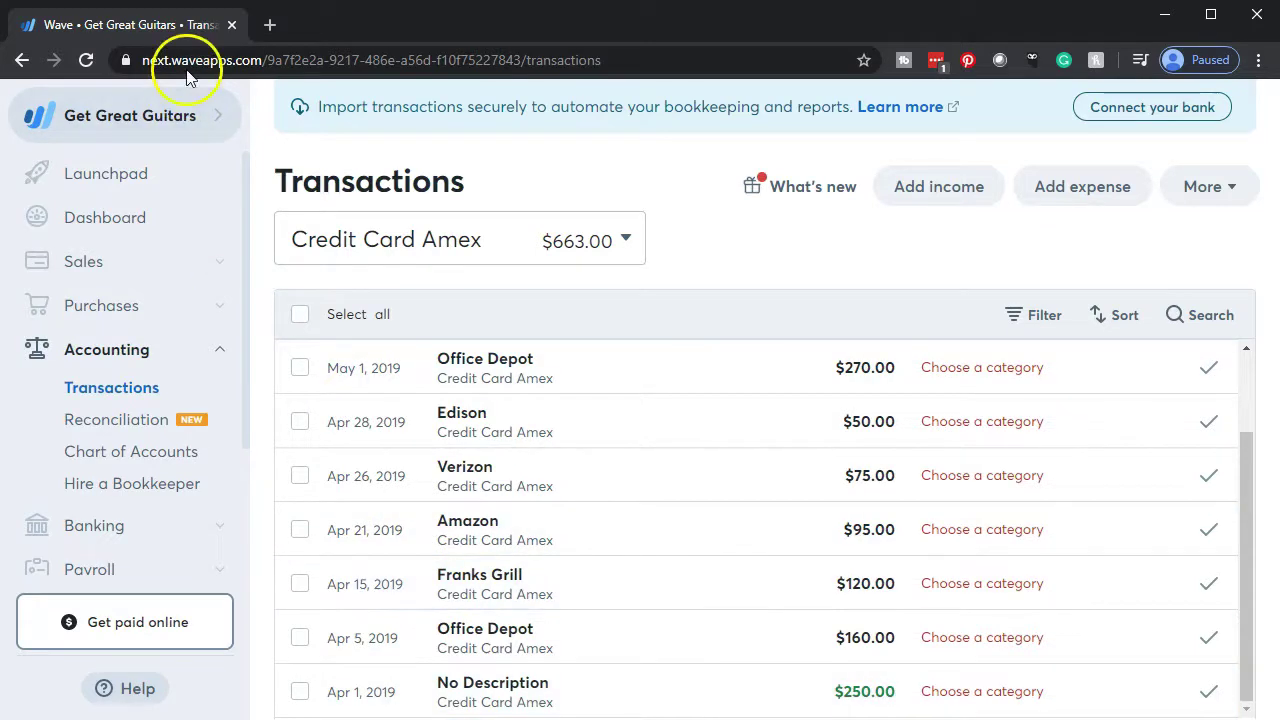
Duplicate the Transactions browser tab and open the Balance Sheet report in the new copy
{"action": "right_click", "coordinate": [191, 27]}
{"action": "left_click", "coordinate": [237, 101]}
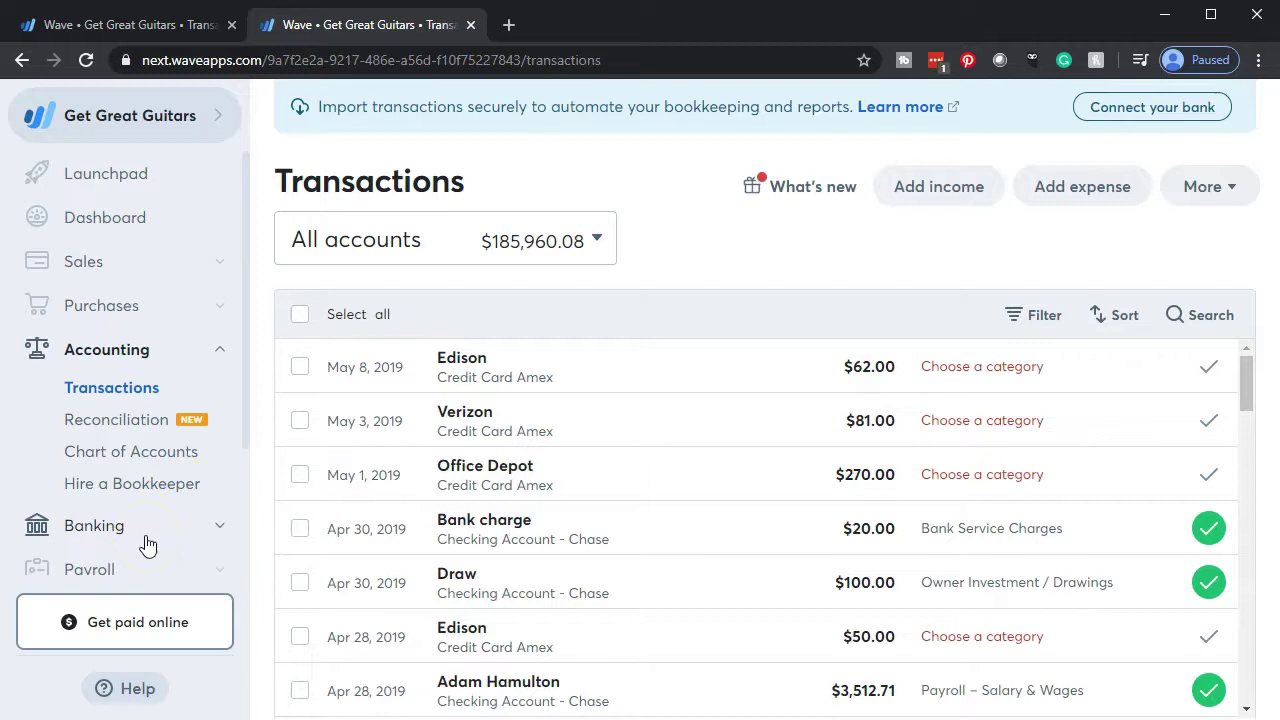
{"action": "scroll", "coordinate": [147, 545], "scroll_direction": "down", "scroll_amount": 3}
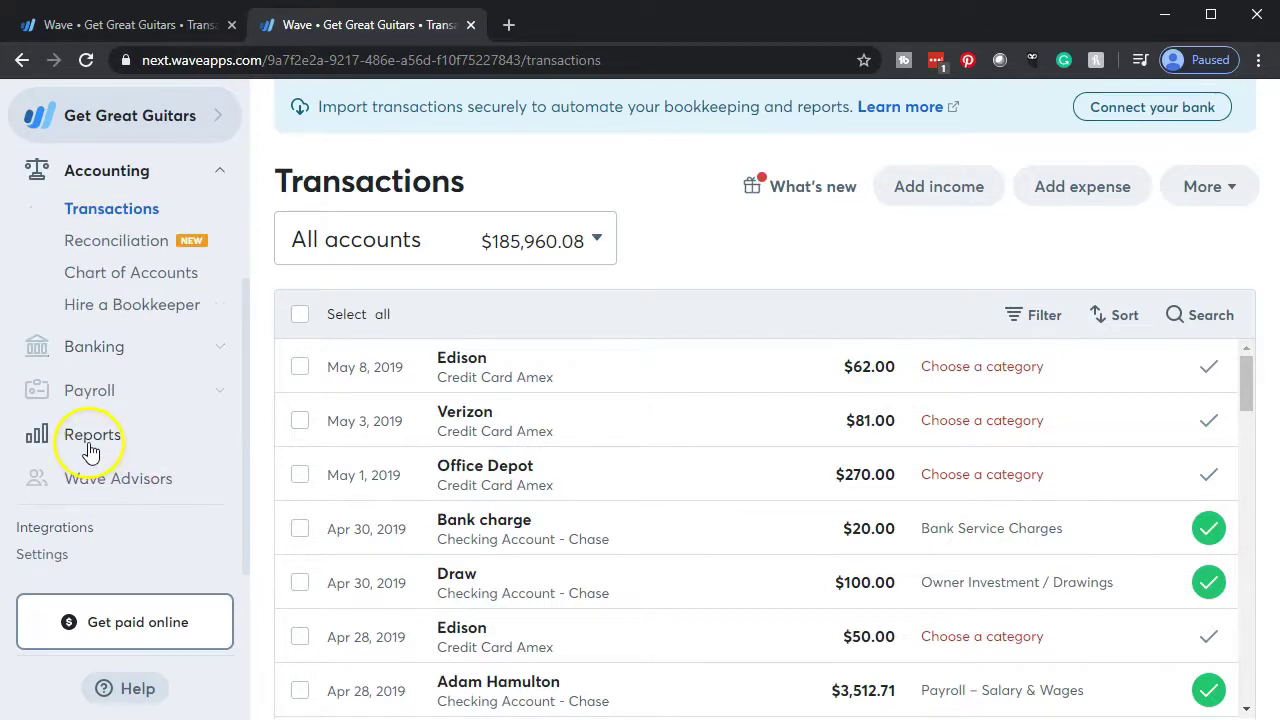
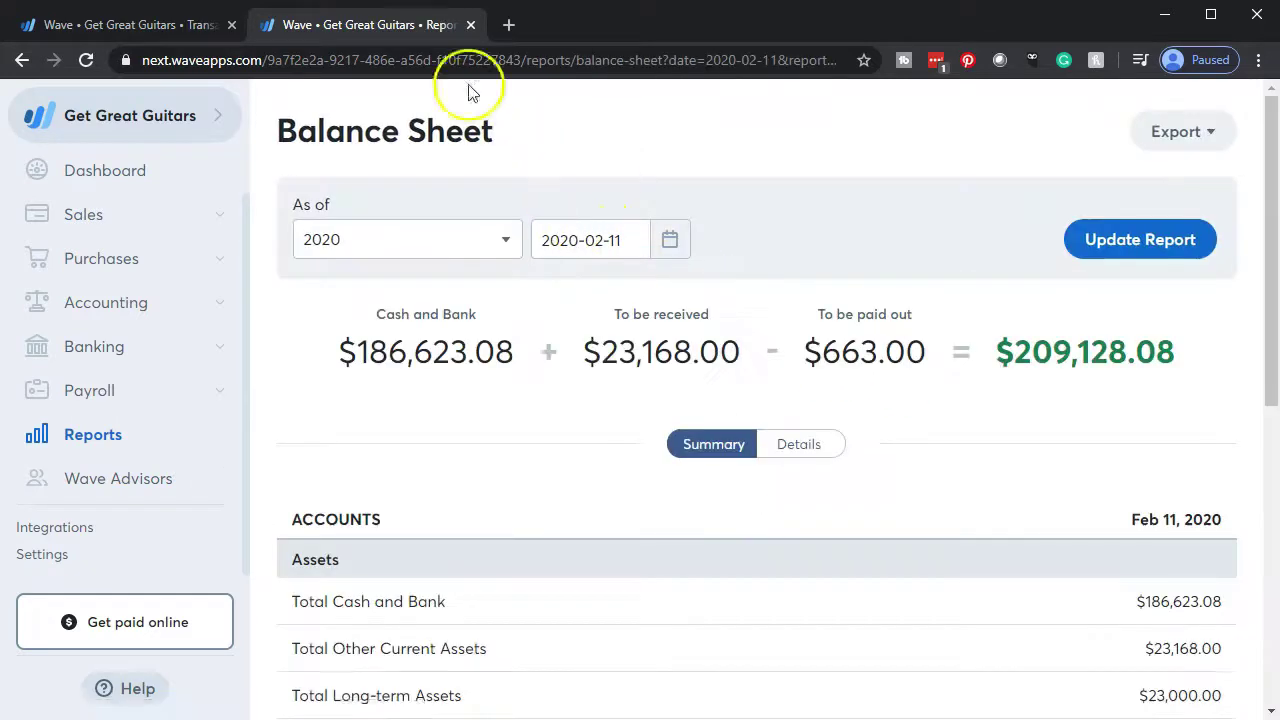
Duplicate the Balance Sheet browser tab and open the Profit & Loss (Income Statement) report in the original report tab
{"action": "right_click", "coordinate": [400, 41]}
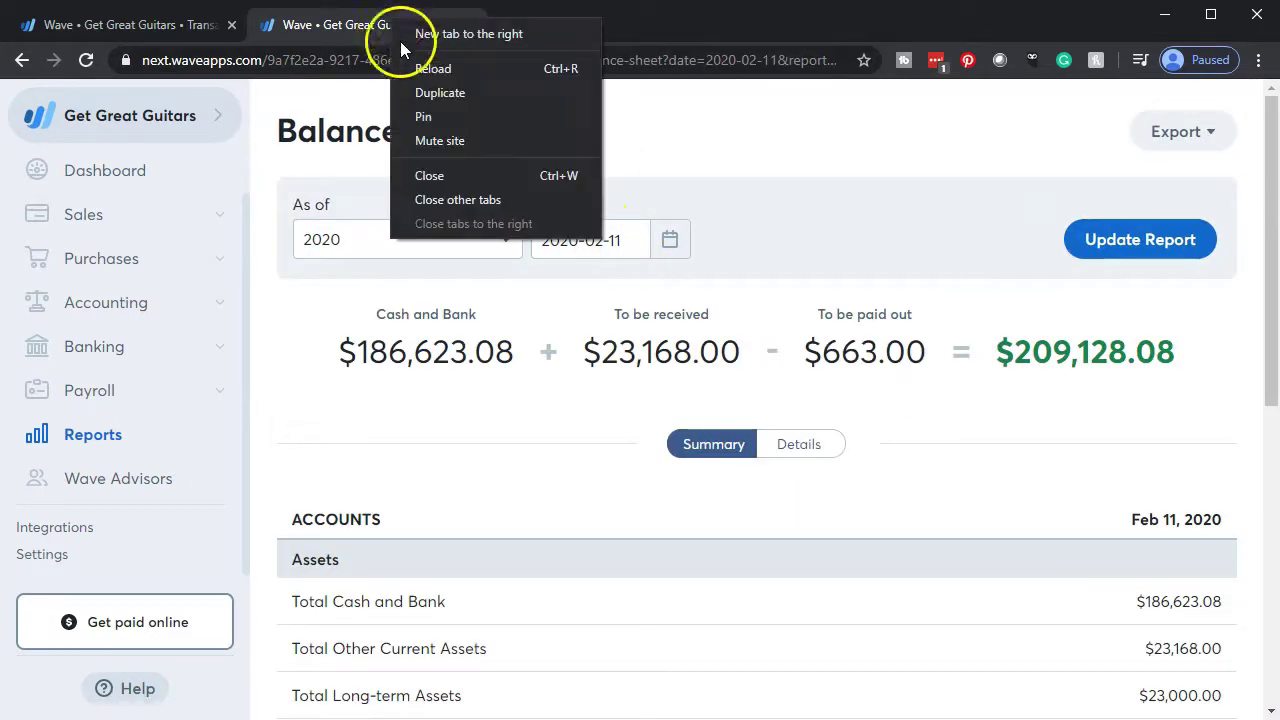
{"action": "left_click", "coordinate": [423, 92]}
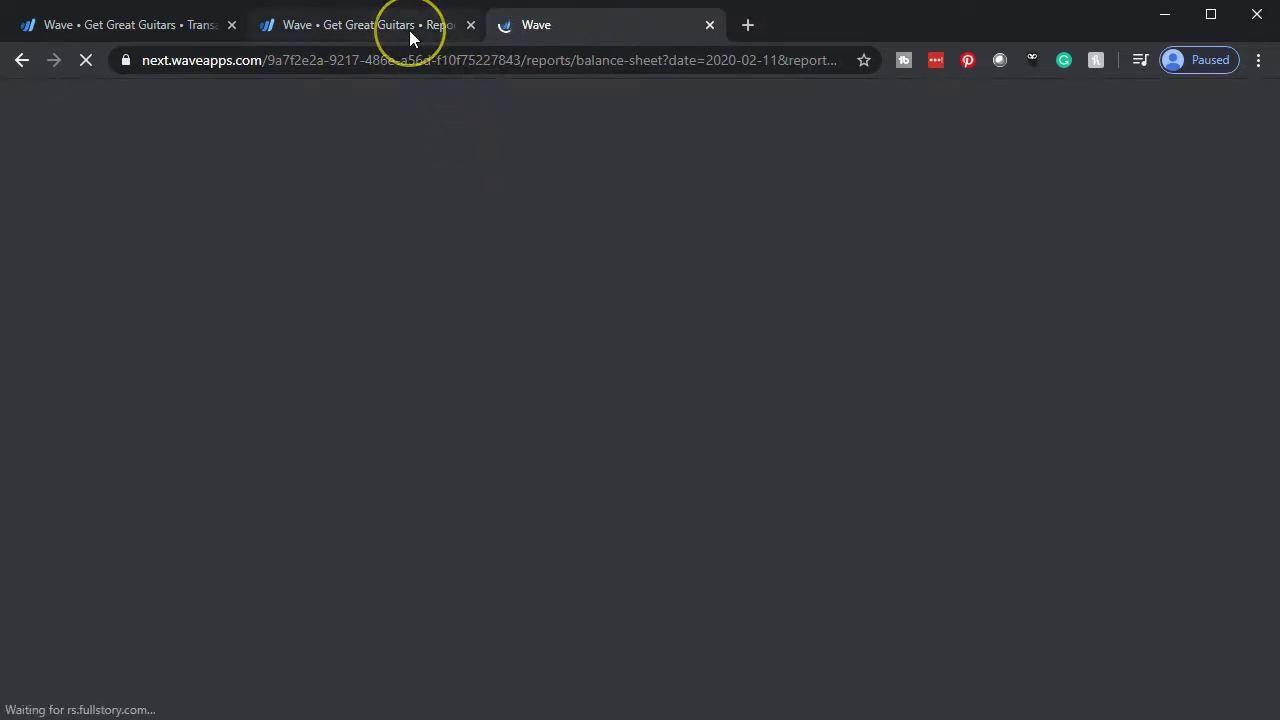
{"action": "left_click", "coordinate": [409, 28]}
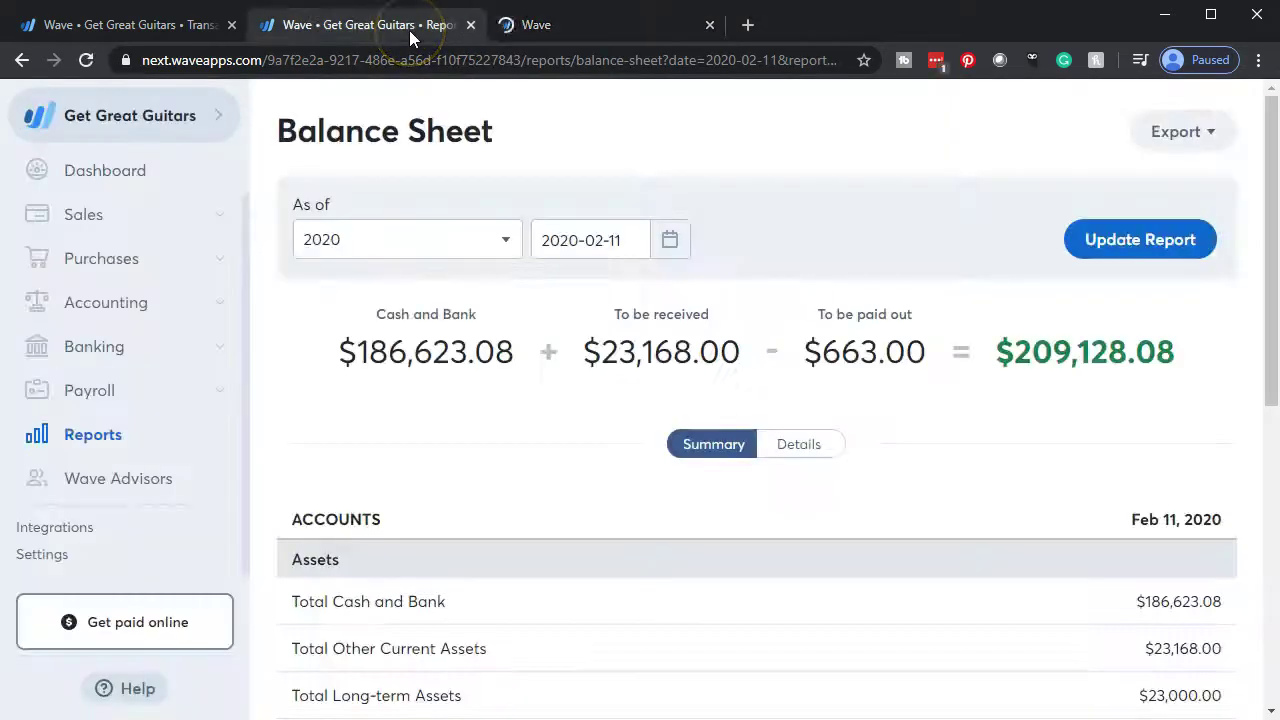
{"action": "left_click", "coordinate": [116, 440]}
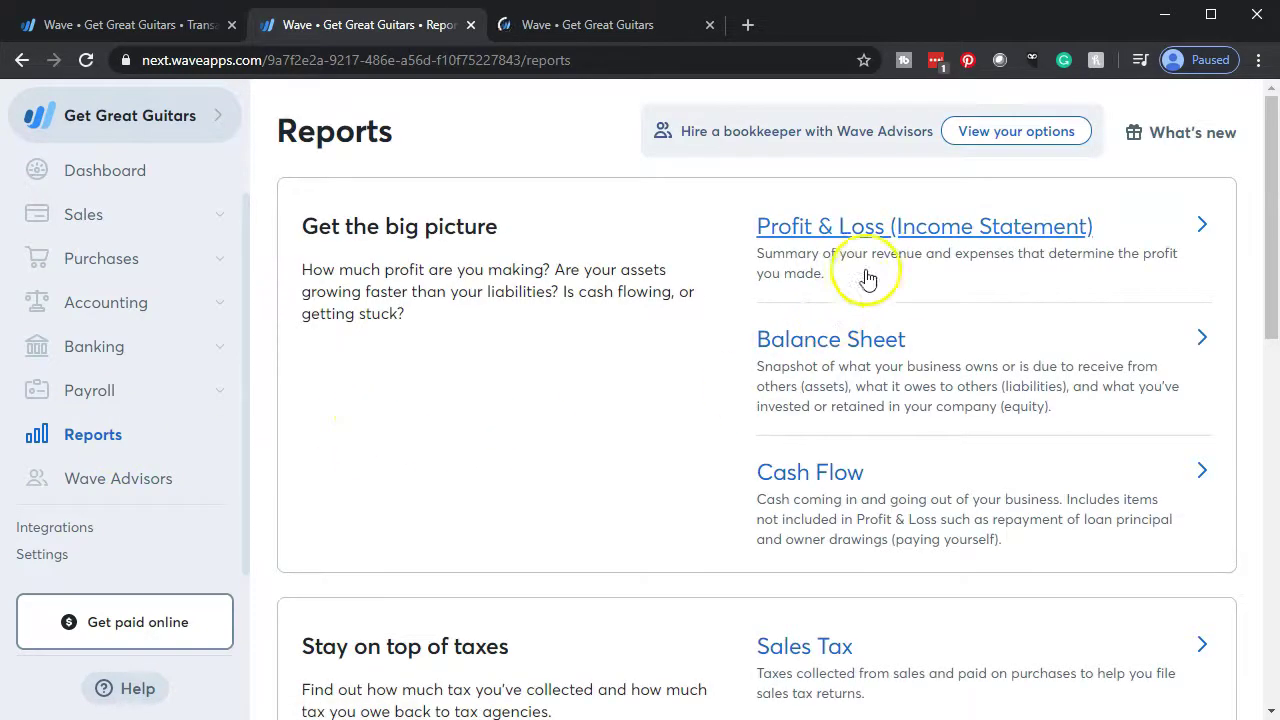
{"action": "left_click", "coordinate": [873, 255]}
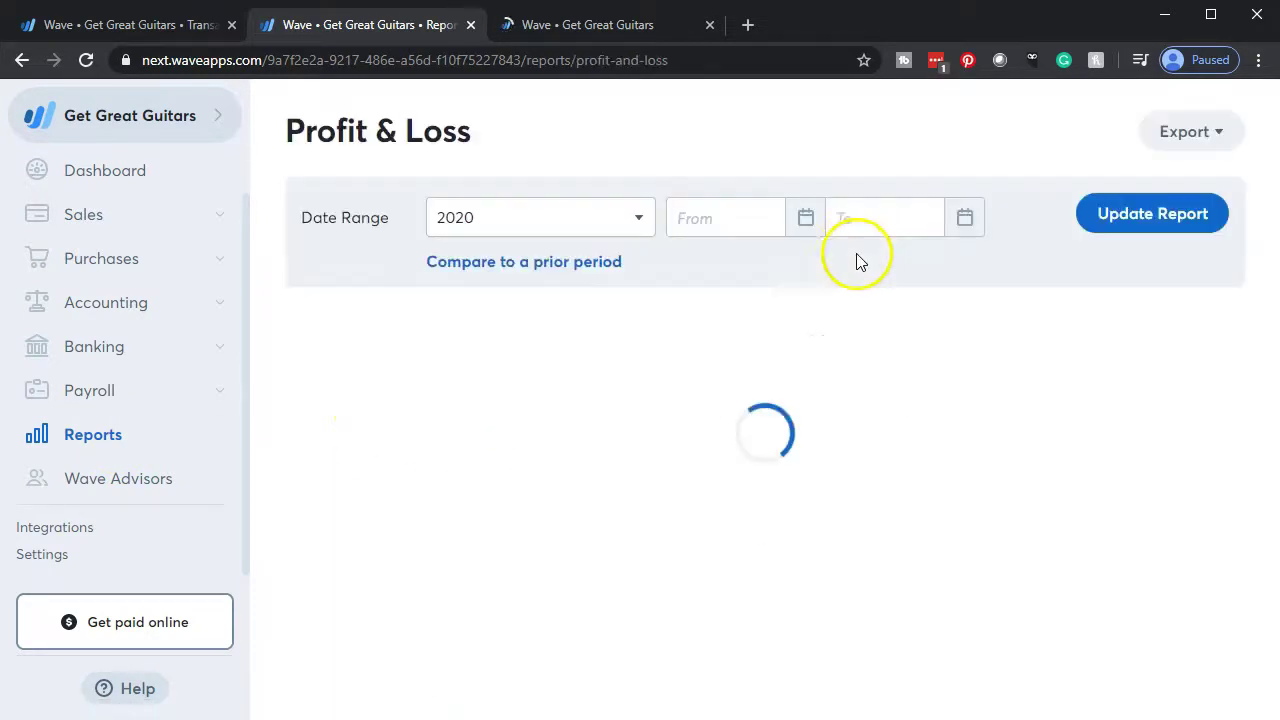
Update the duplicated Balance Sheet to calendar year 2019 and show its account details
{"action": "left_click", "coordinate": [620, 28]}
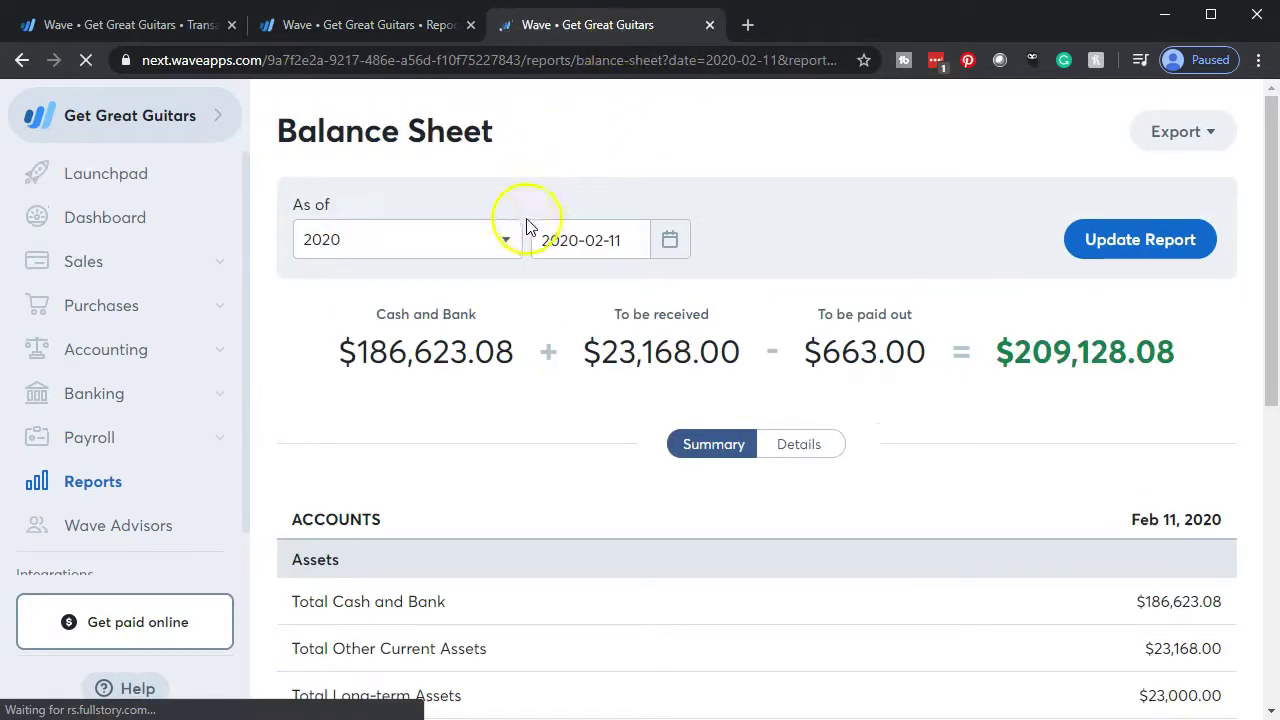
{"action": "left_click", "coordinate": [507, 245]}
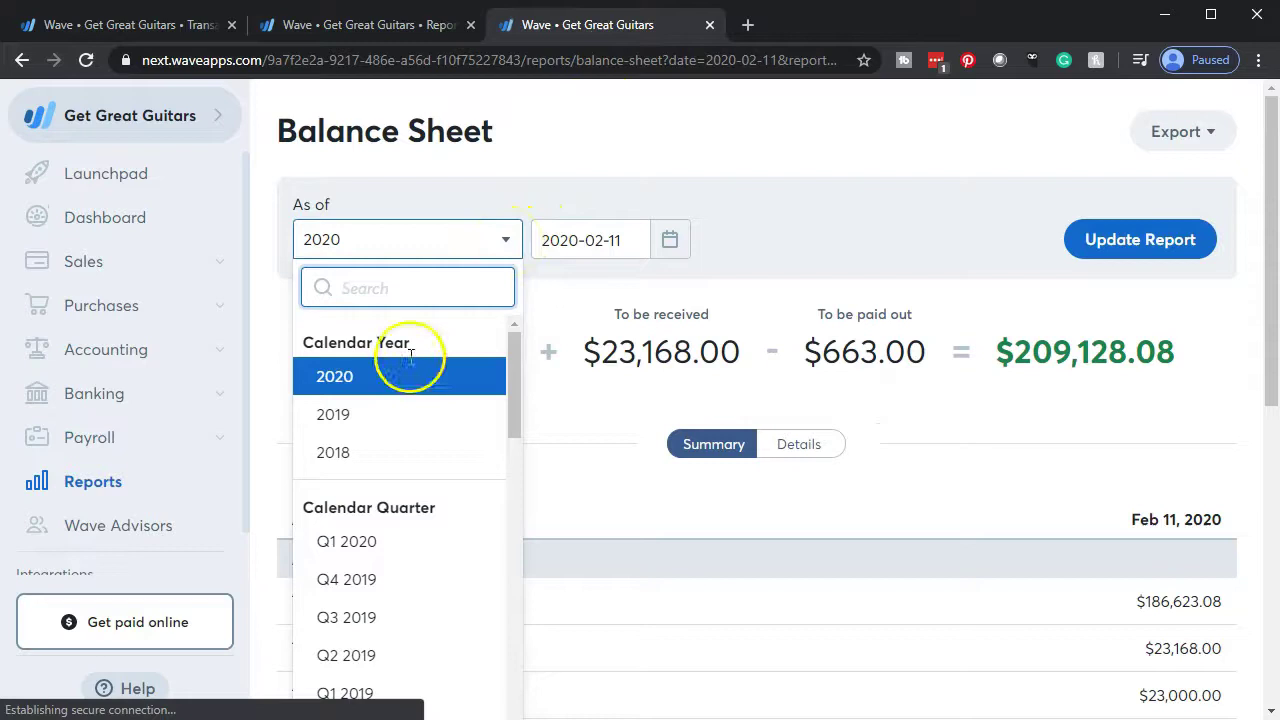
{"action": "left_click", "coordinate": [366, 428]}
{"action": "left_click", "coordinate": [1108, 241]}
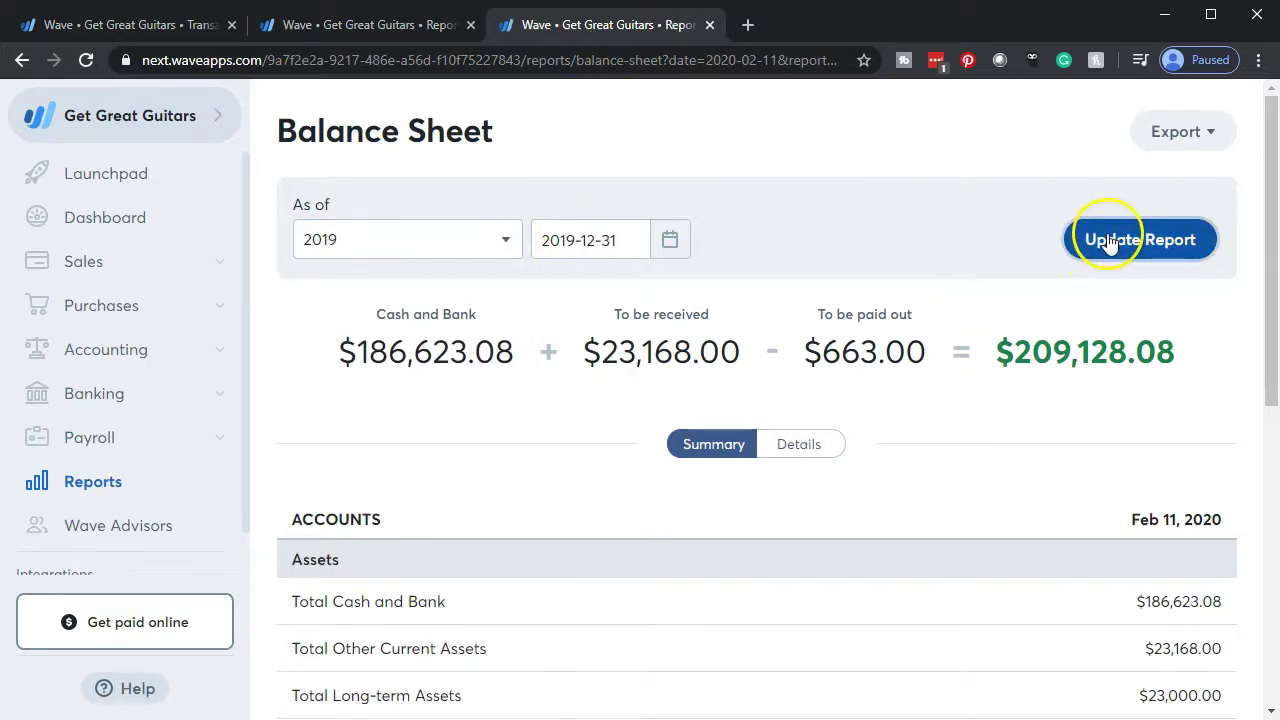
{"action": "scroll", "coordinate": [1021, 347], "scroll_direction": "down", "scroll_amount": 6}
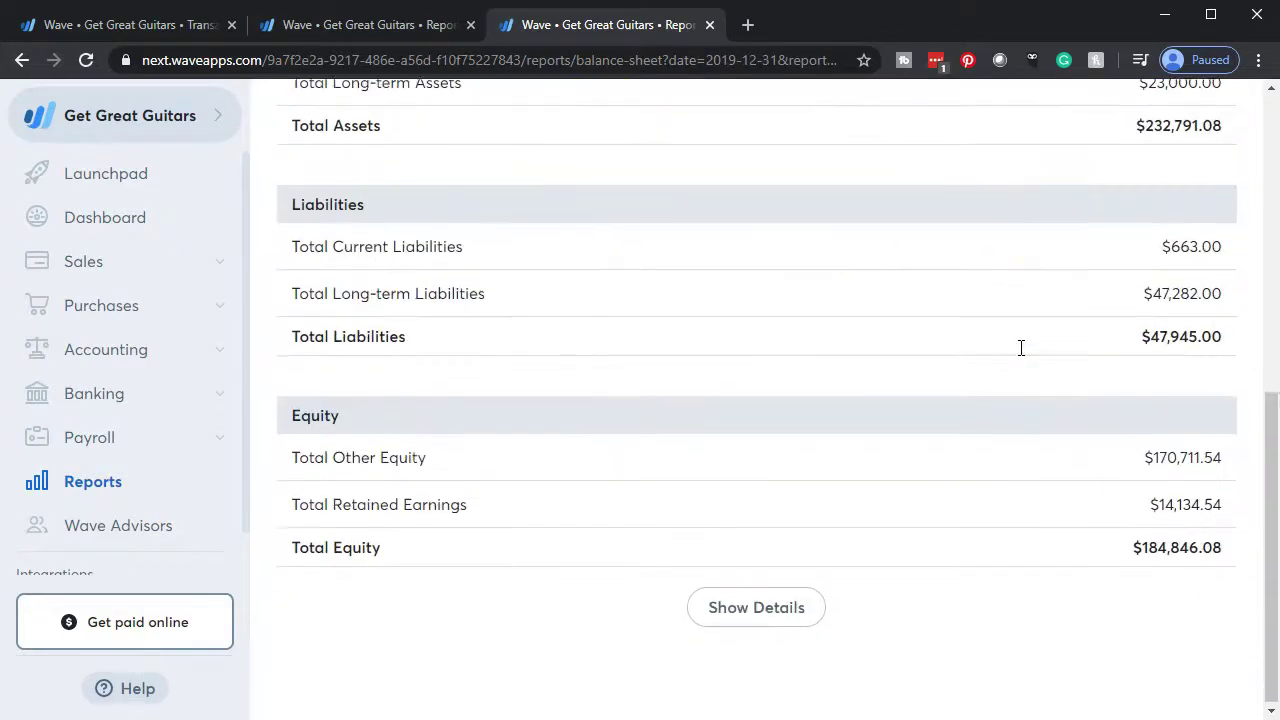
{"action": "left_click", "coordinate": [785, 612]}
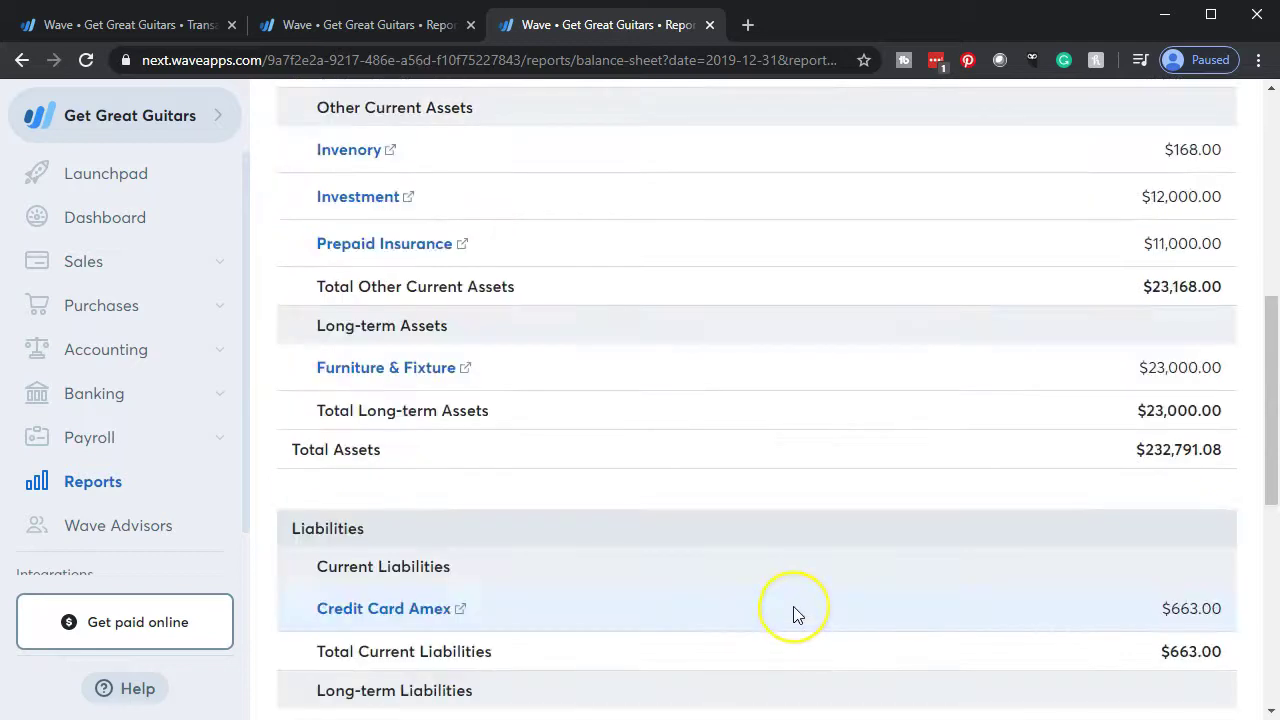
Open the Credit Card Amex account transactions from the Balance Sheet and compare them with the April statement in Credit Card.xlsx in Excel
{"action": "scroll", "coordinate": [793, 608], "scroll_direction": "down", "scroll_amount": 4}
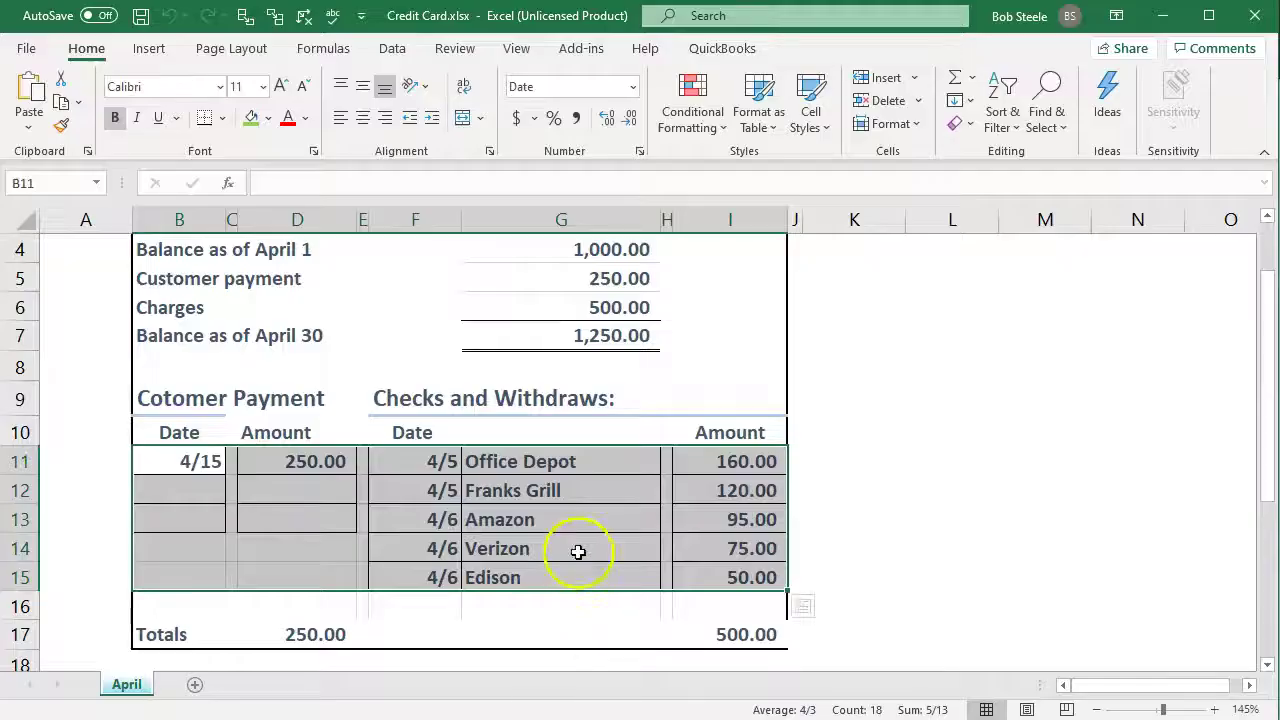
{"action": "left_click", "coordinate": [577, 519]}
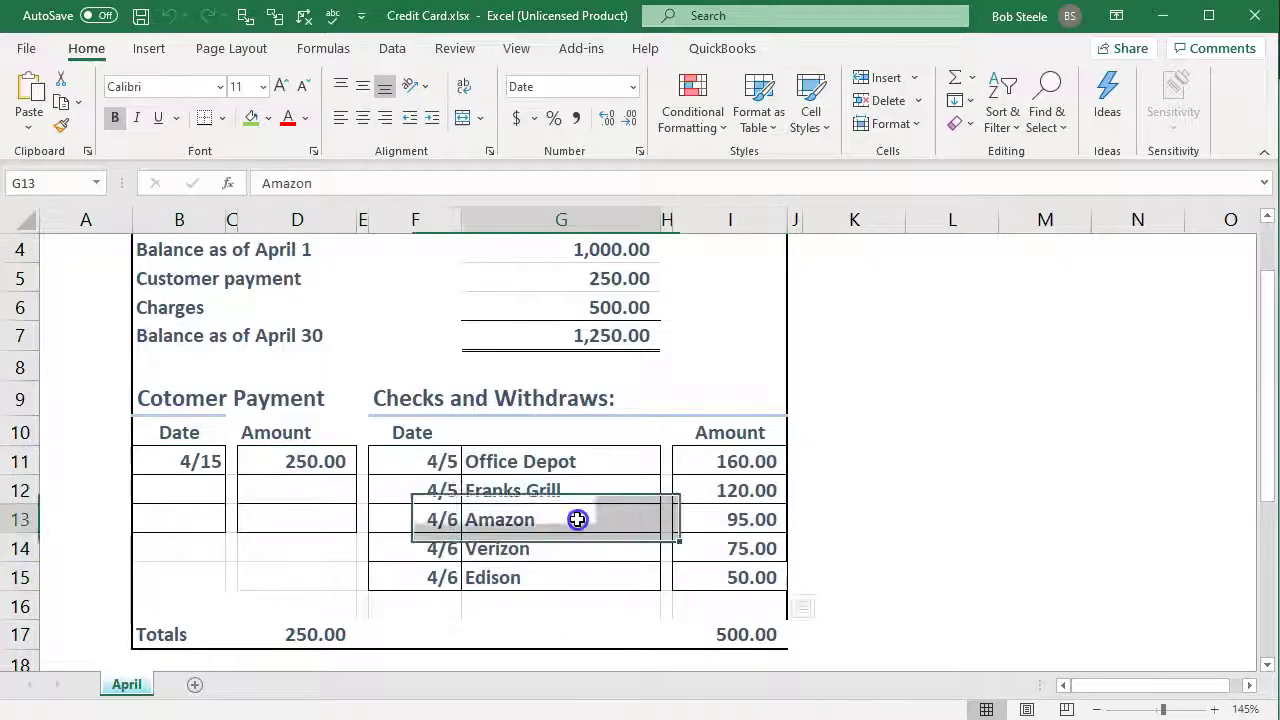
{"action": "scroll", "coordinate": [577, 519], "scroll_direction": "up", "scroll_amount": 1}
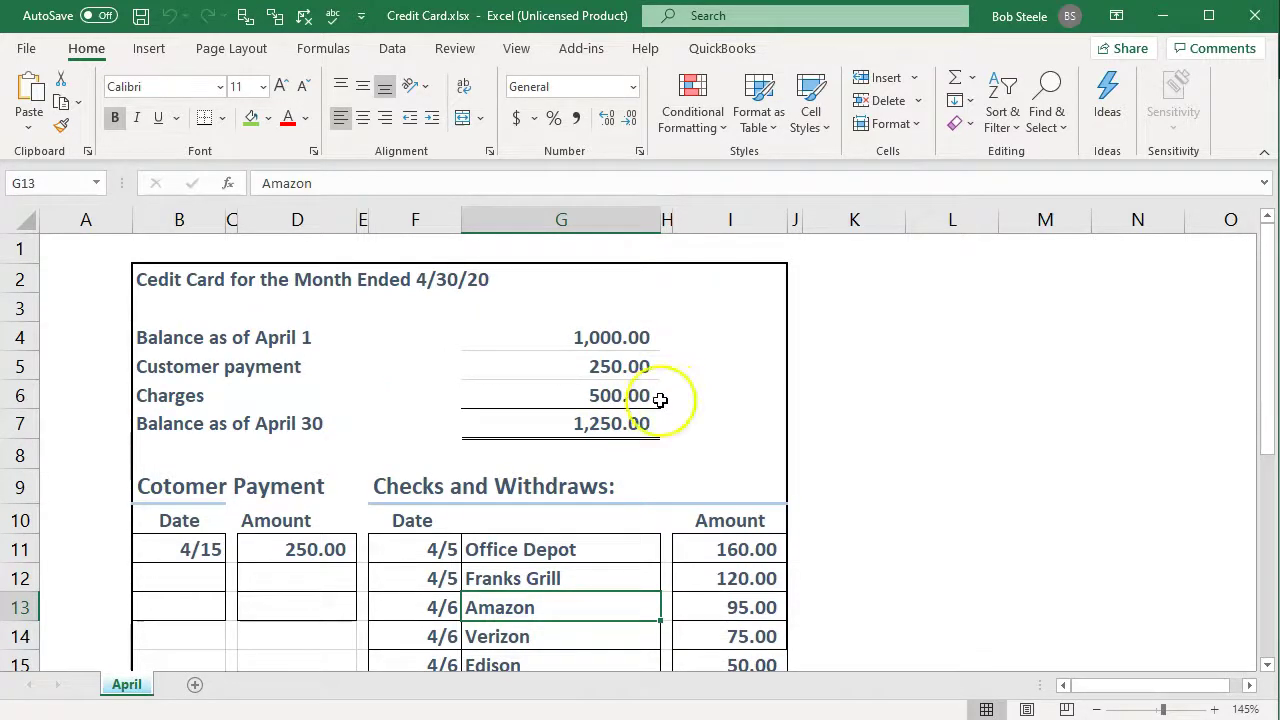
{"action": "key", "text": "alt+Tab"}
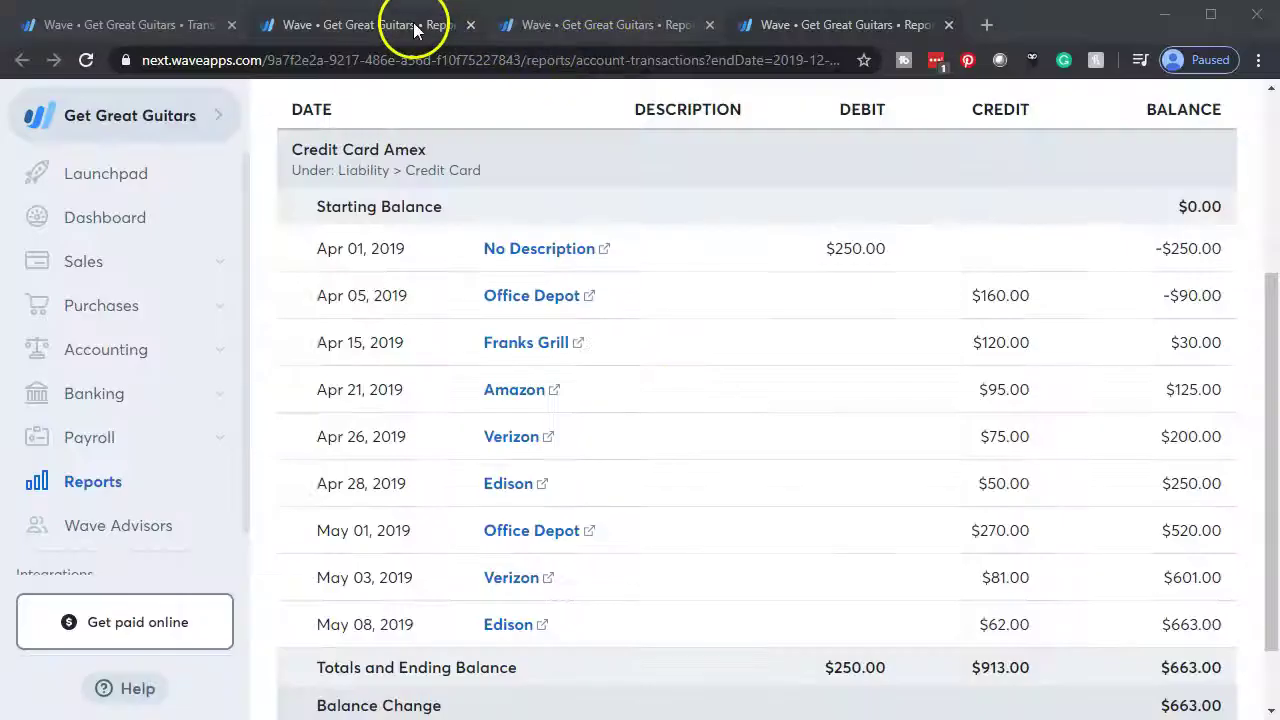
Check the Credit Card Amex liability on the Balance Sheet against its account transactions, closing the transactions tab when done
{"action": "left_click", "coordinate": [338, 26]}
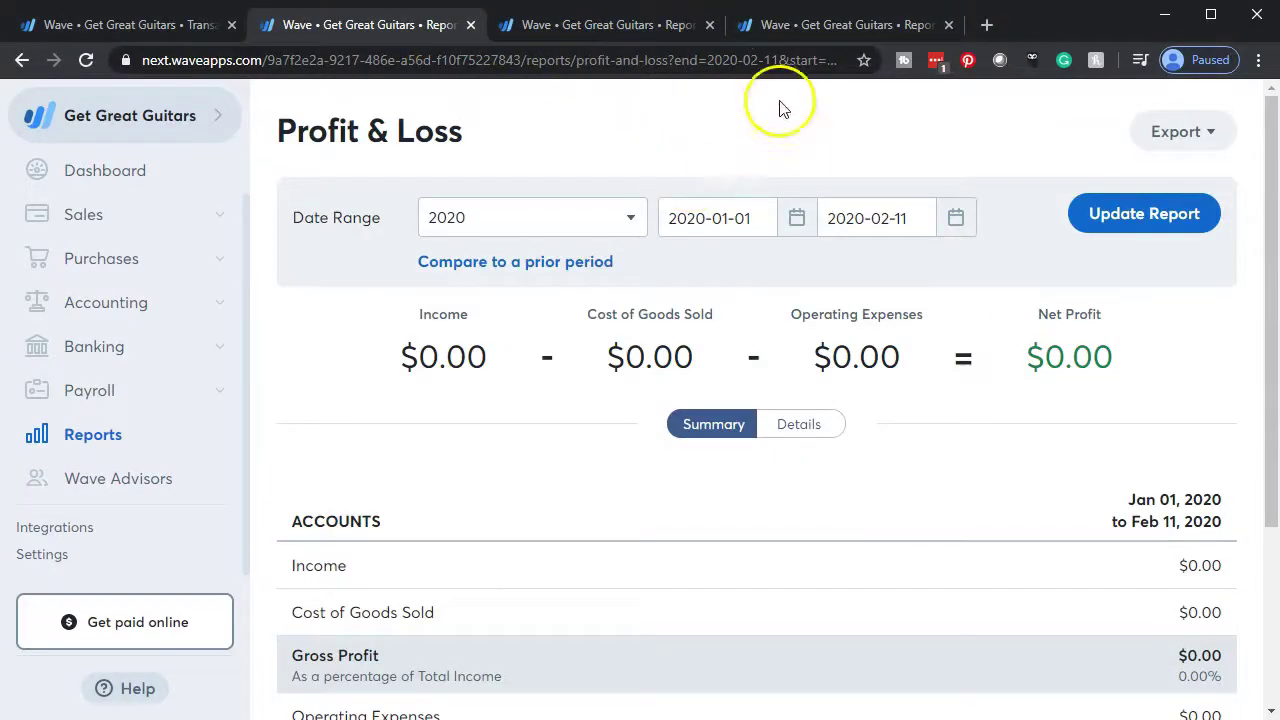
{"action": "left_click", "coordinate": [646, 26]}
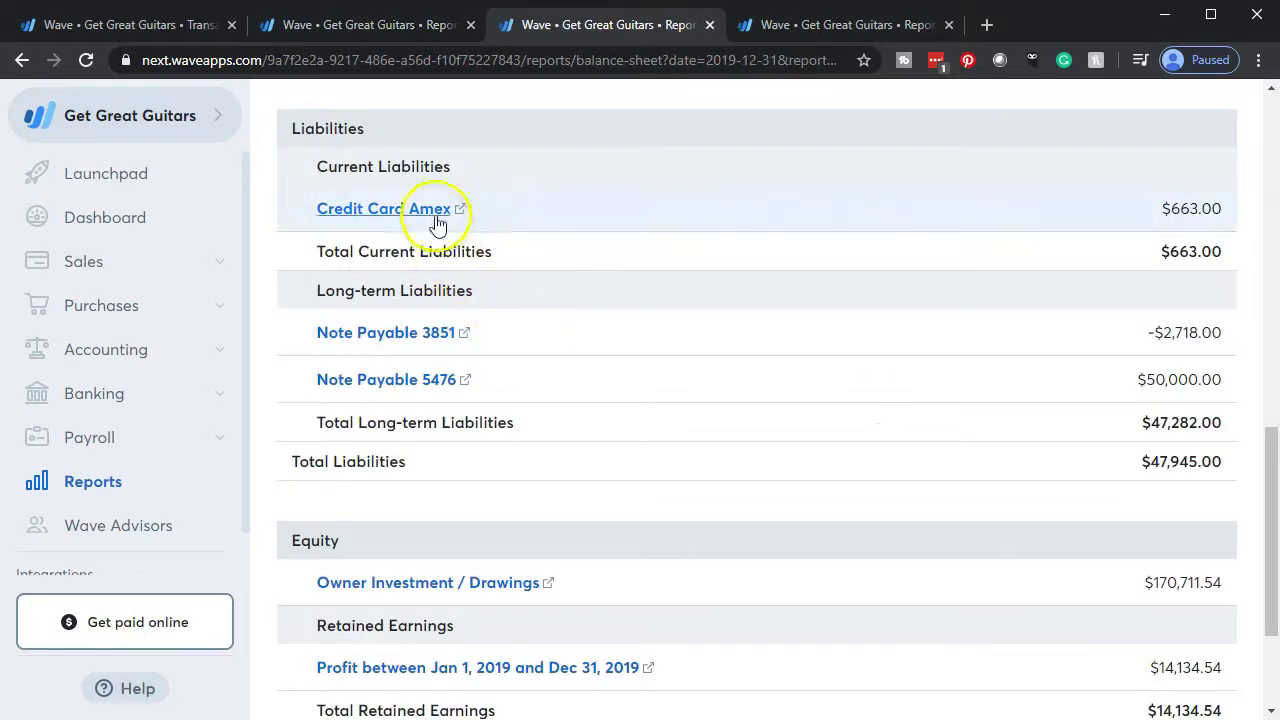
{"action": "left_click", "coordinate": [857, 24]}
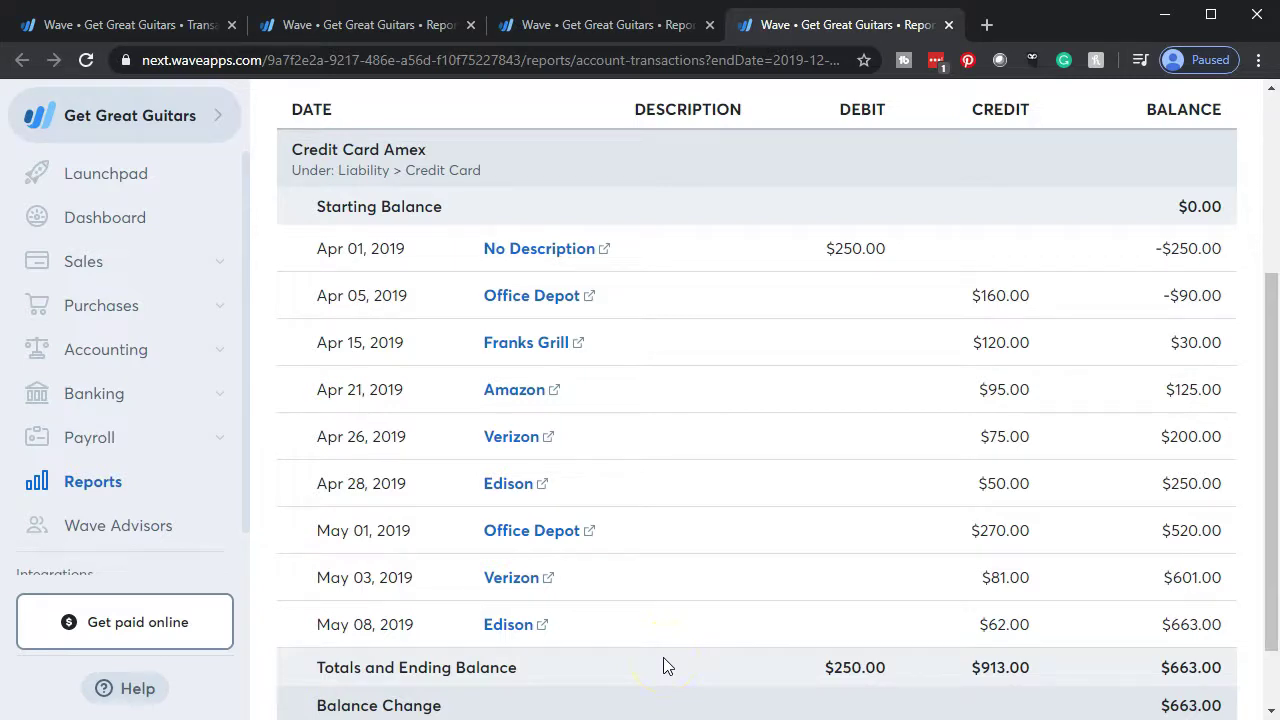
{"action": "left_click", "coordinate": [948, 27]}
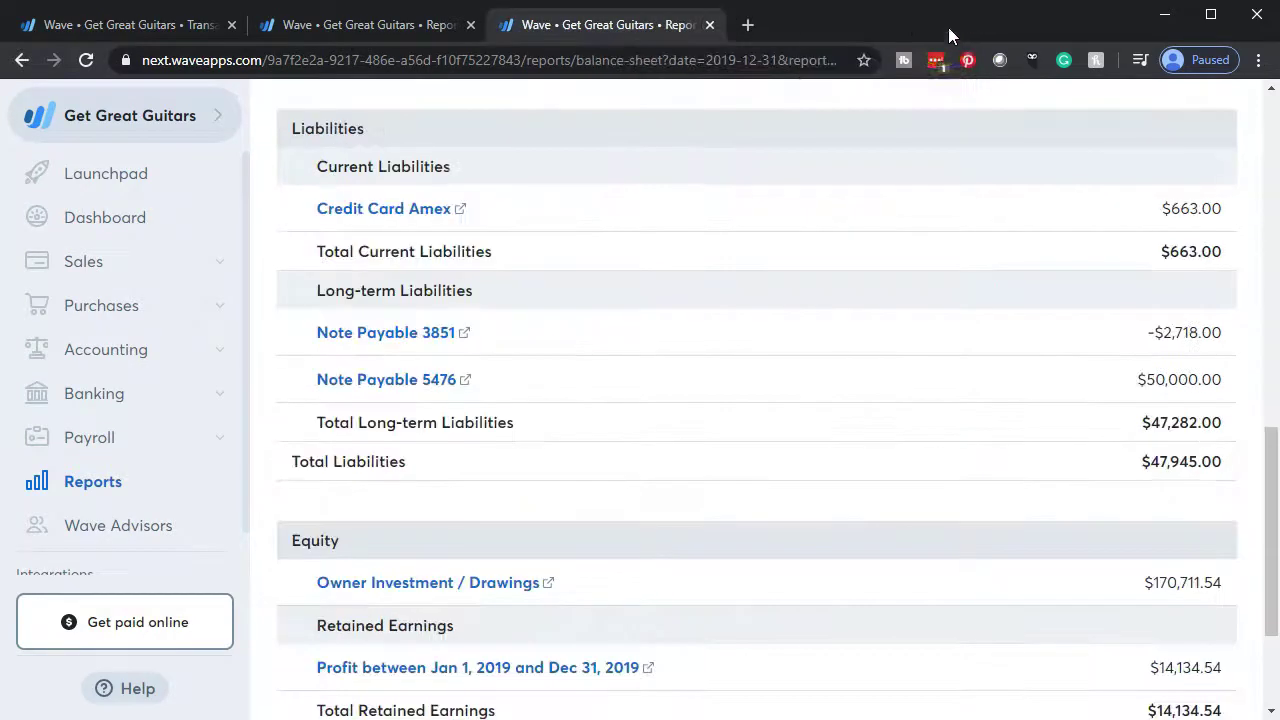
Update the Profit & Loss report to calendar year 2019 and show its account details
{"action": "left_click", "coordinate": [364, 30]}
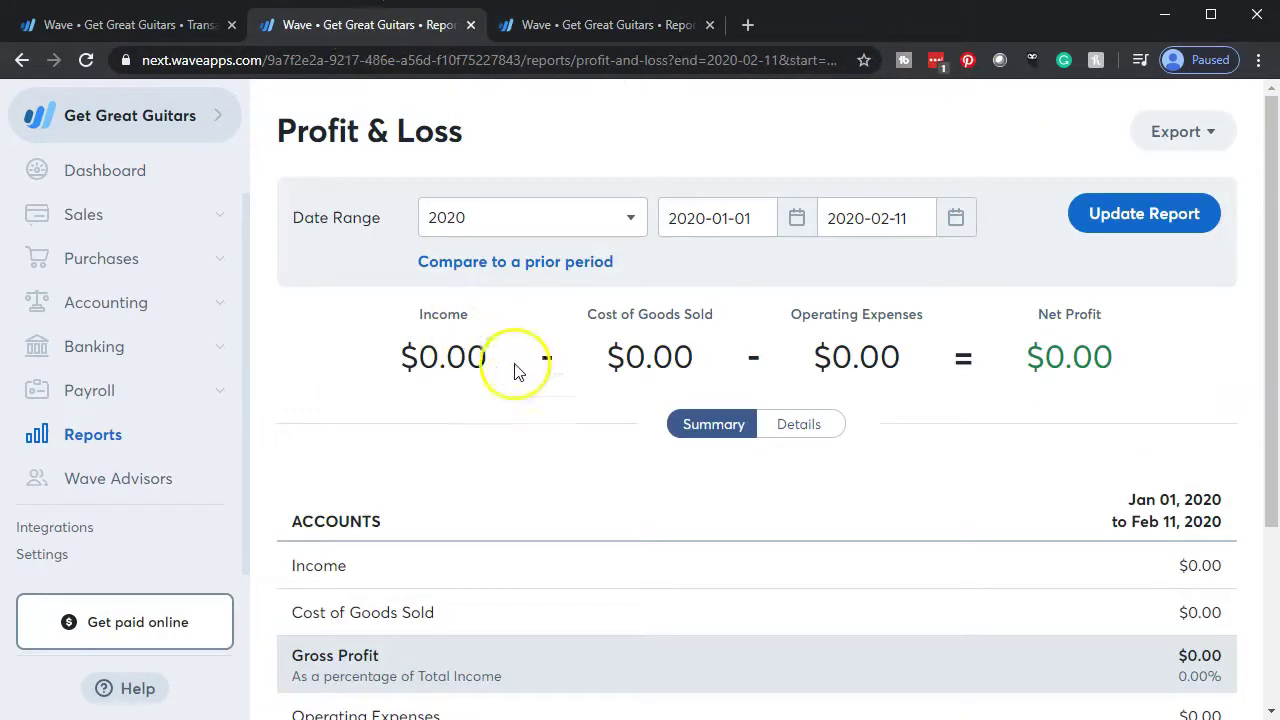
{"action": "left_click", "coordinate": [636, 220]}
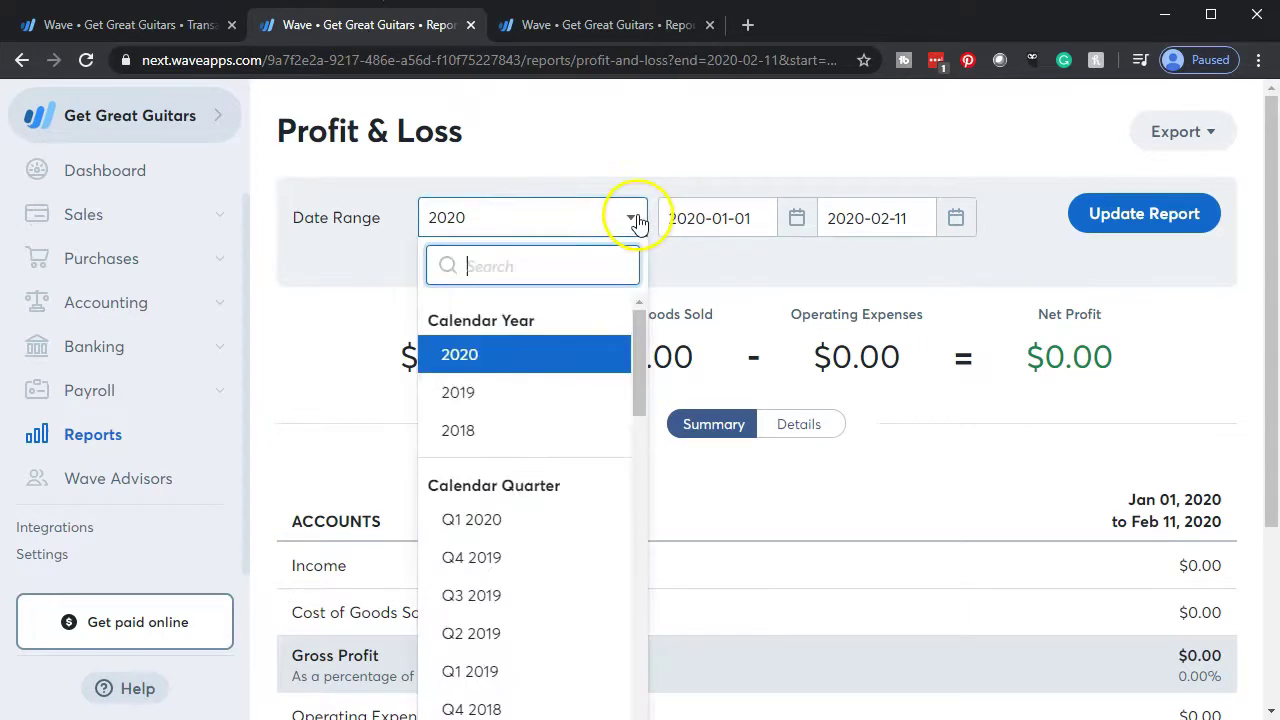
{"action": "left_click", "coordinate": [452, 398]}
{"action": "left_click", "coordinate": [1108, 214]}
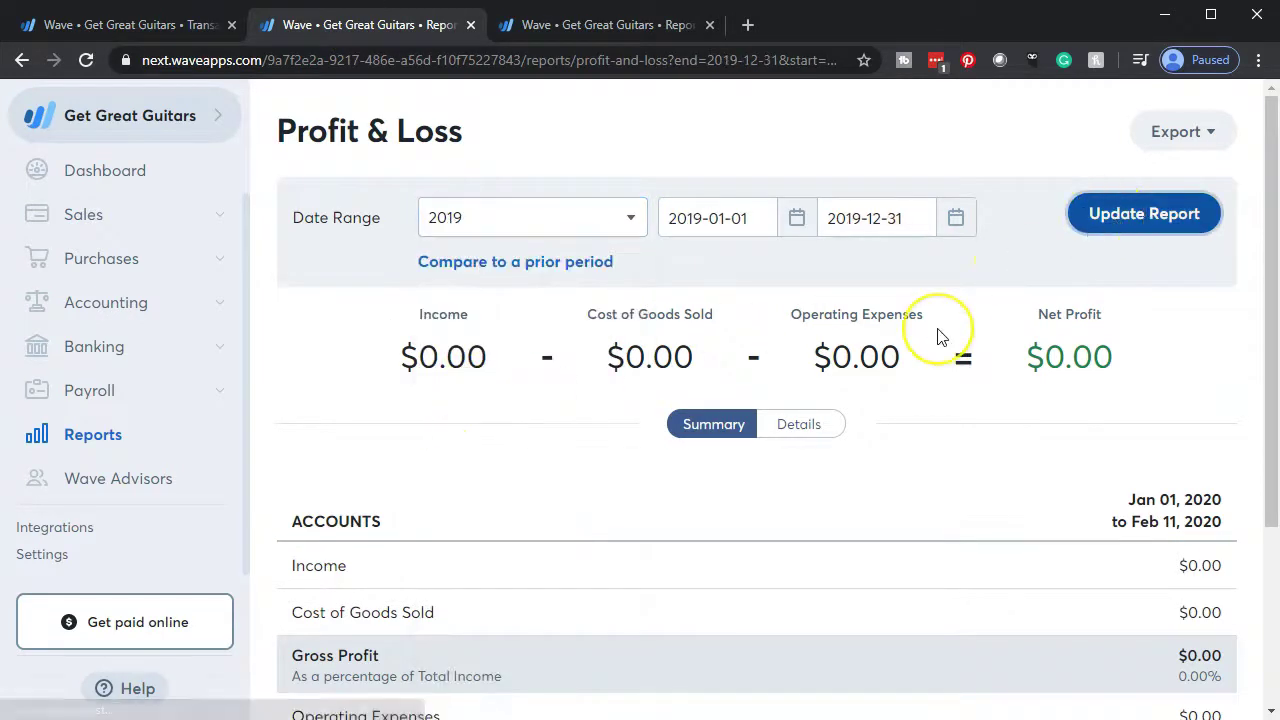
{"action": "scroll", "coordinate": [938, 338], "scroll_direction": "down", "scroll_amount": 3}
{"action": "left_click", "coordinate": [766, 598]}
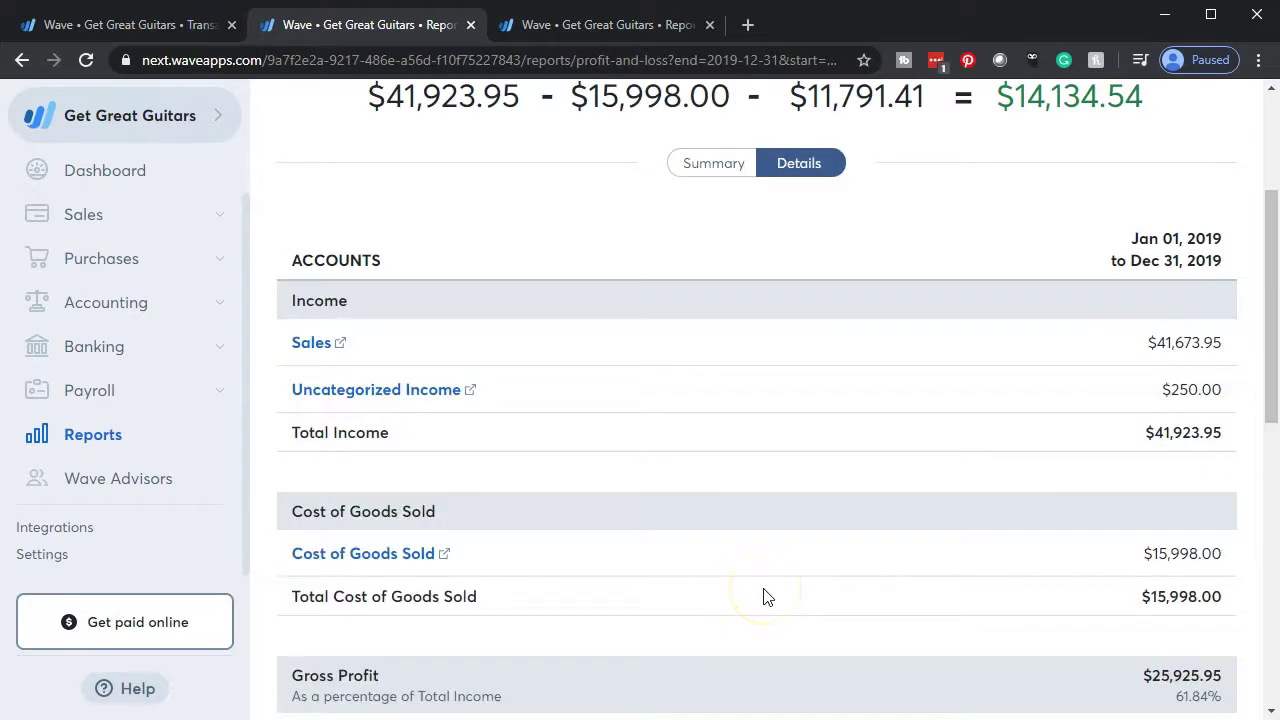
Review the Profit & Loss accounts from Uncategorized Income down to the operating expenses, including Uncategorized Expense
{"action": "scroll", "coordinate": [766, 590], "scroll_direction": "down", "scroll_amount": 1}
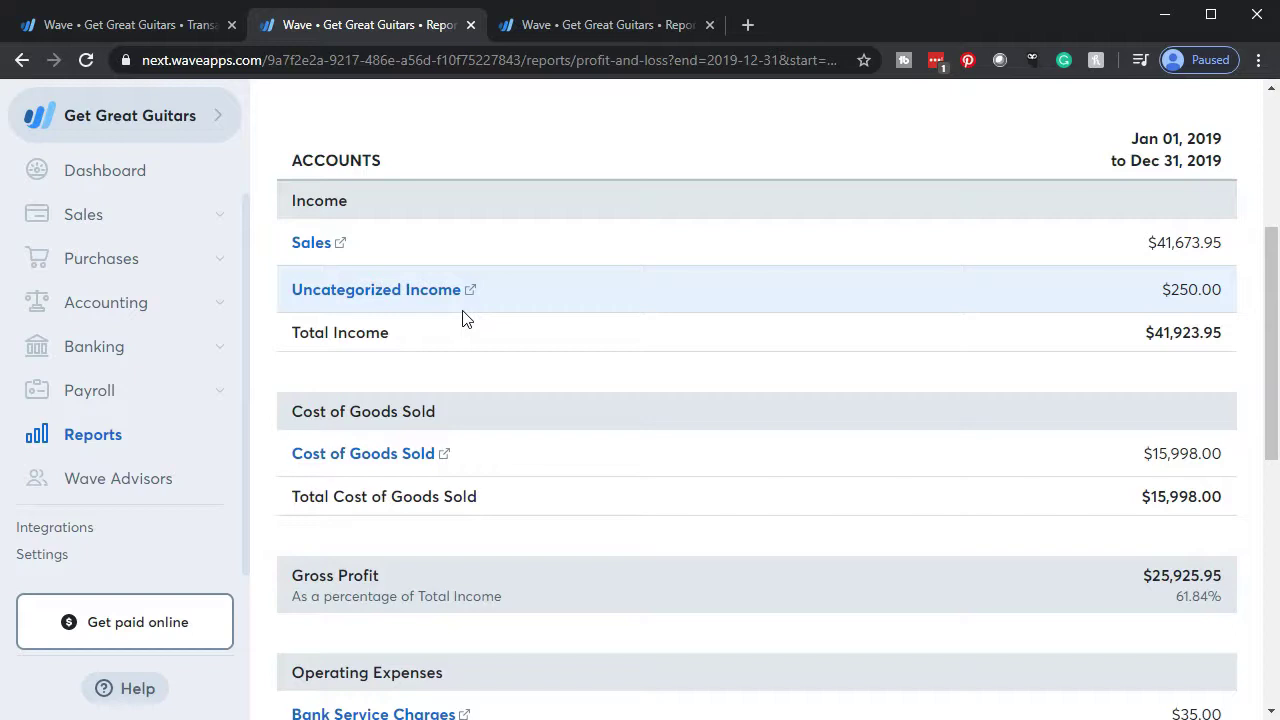
{"action": "scroll", "coordinate": [463, 318], "scroll_direction": "down", "scroll_amount": 2}
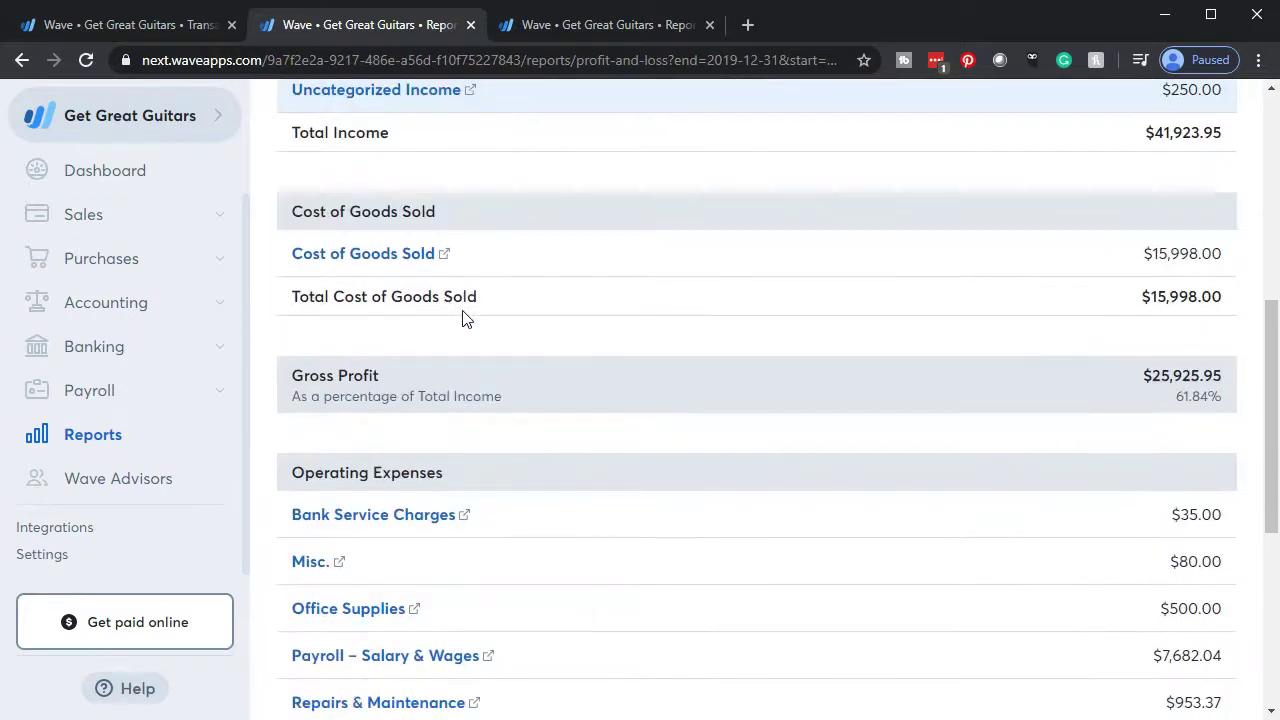
{"action": "scroll", "coordinate": [463, 318], "scroll_direction": "down", "scroll_amount": 4}
{"action": "left_click", "coordinate": [449, 342]}
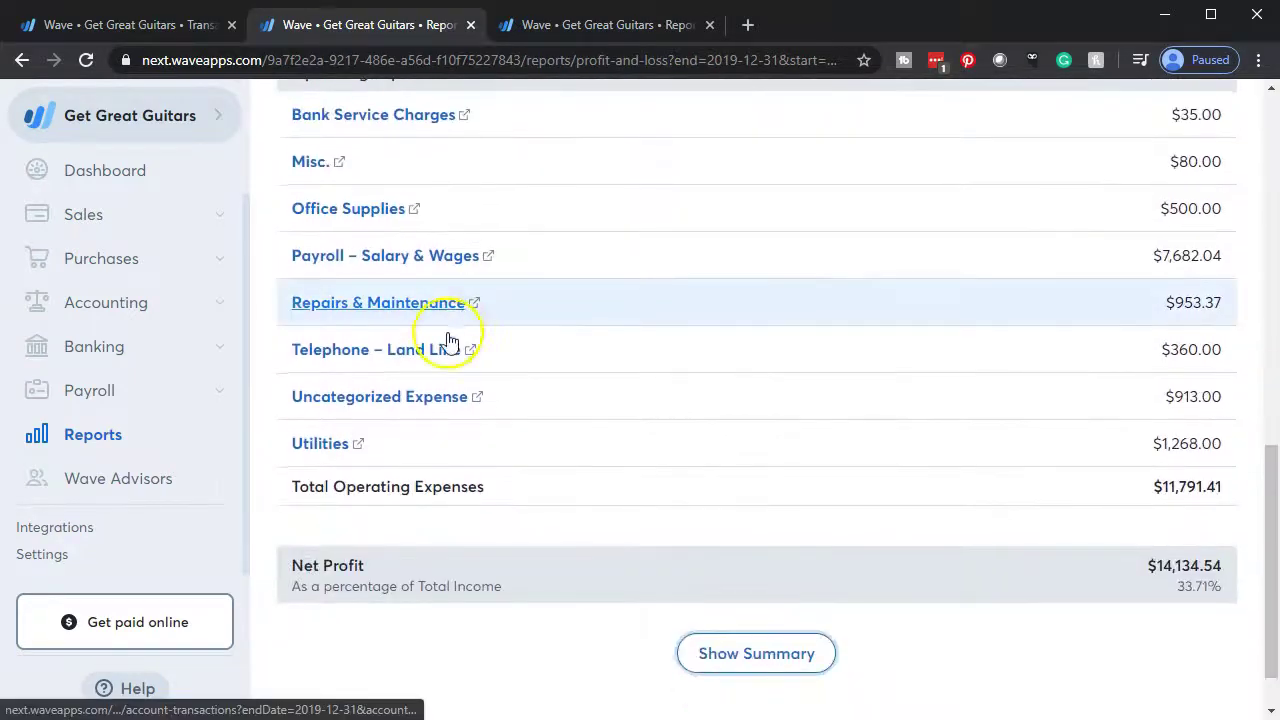